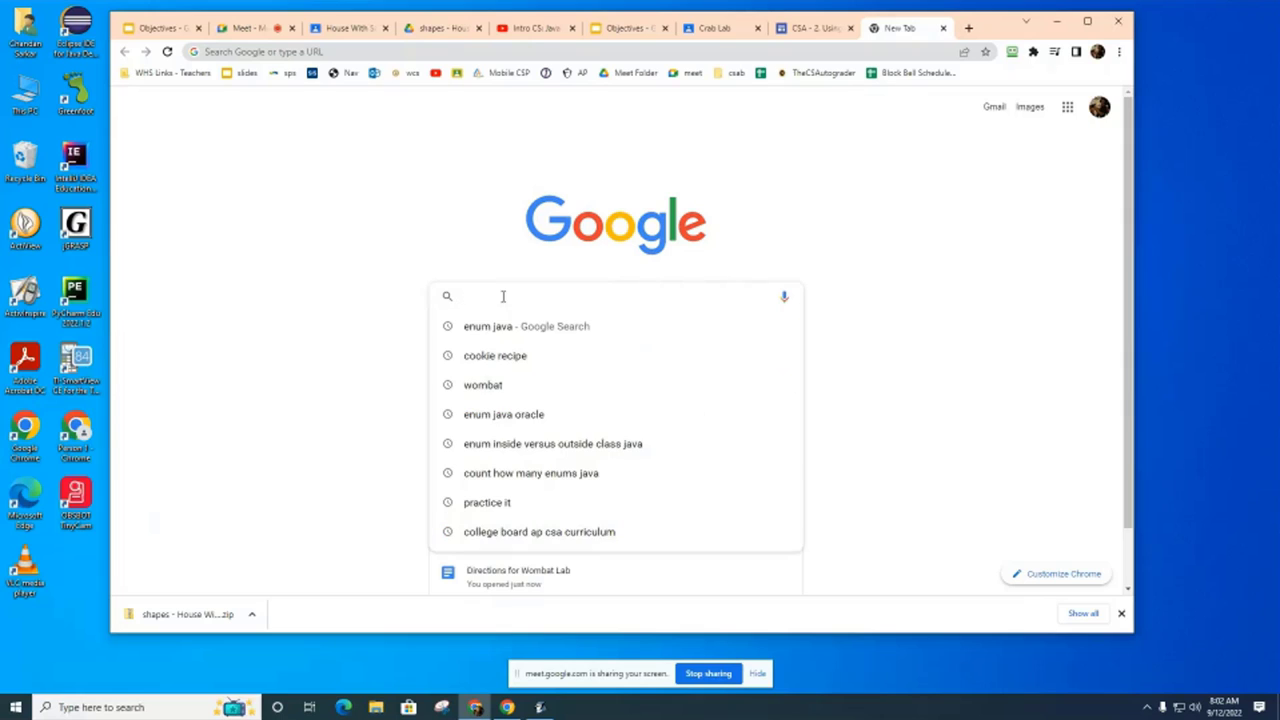
- Go to greenfoot.org and open the download page for the Greenfoot software
left_click(345, 52)
type("gr")
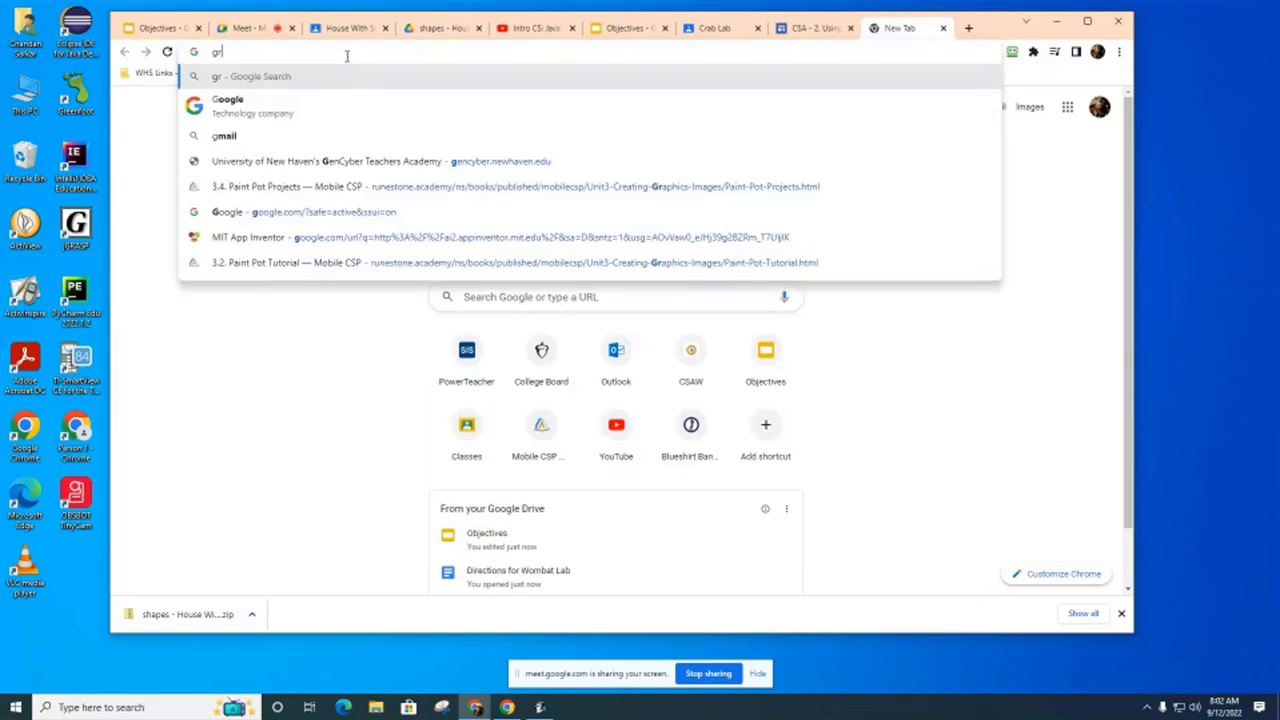
type("eenfoot.")
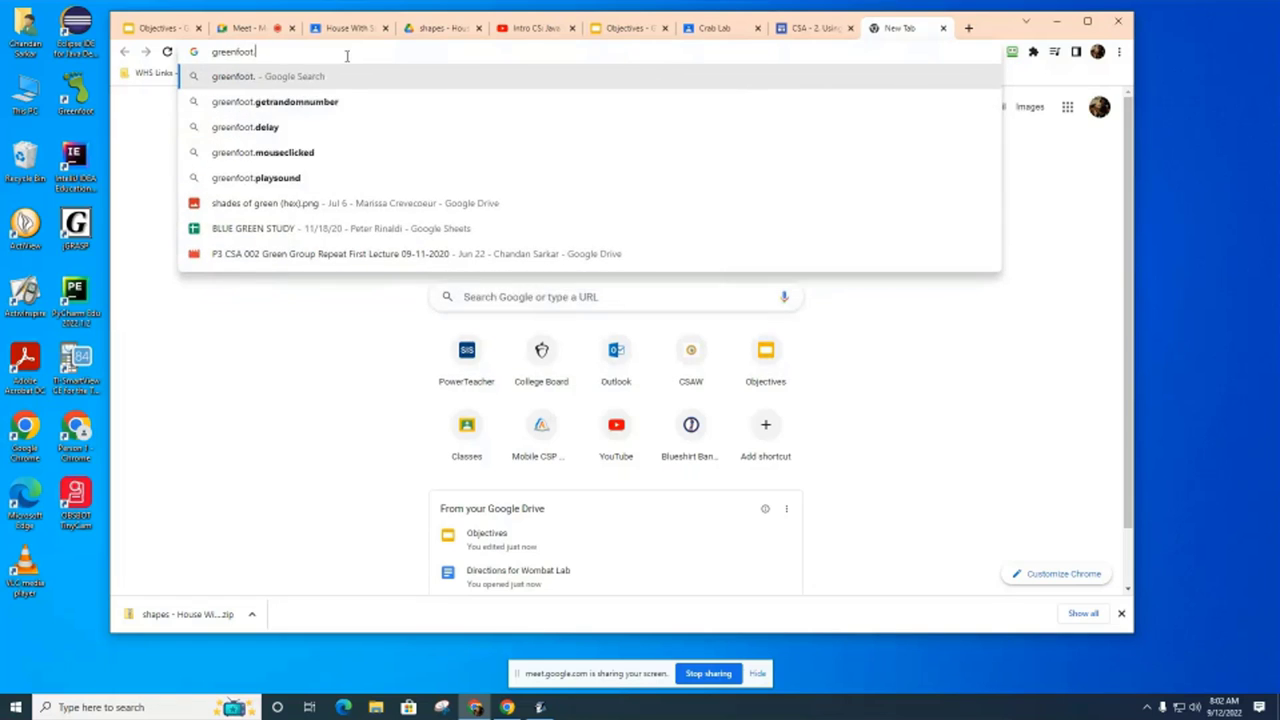
type("org")
key("Return")
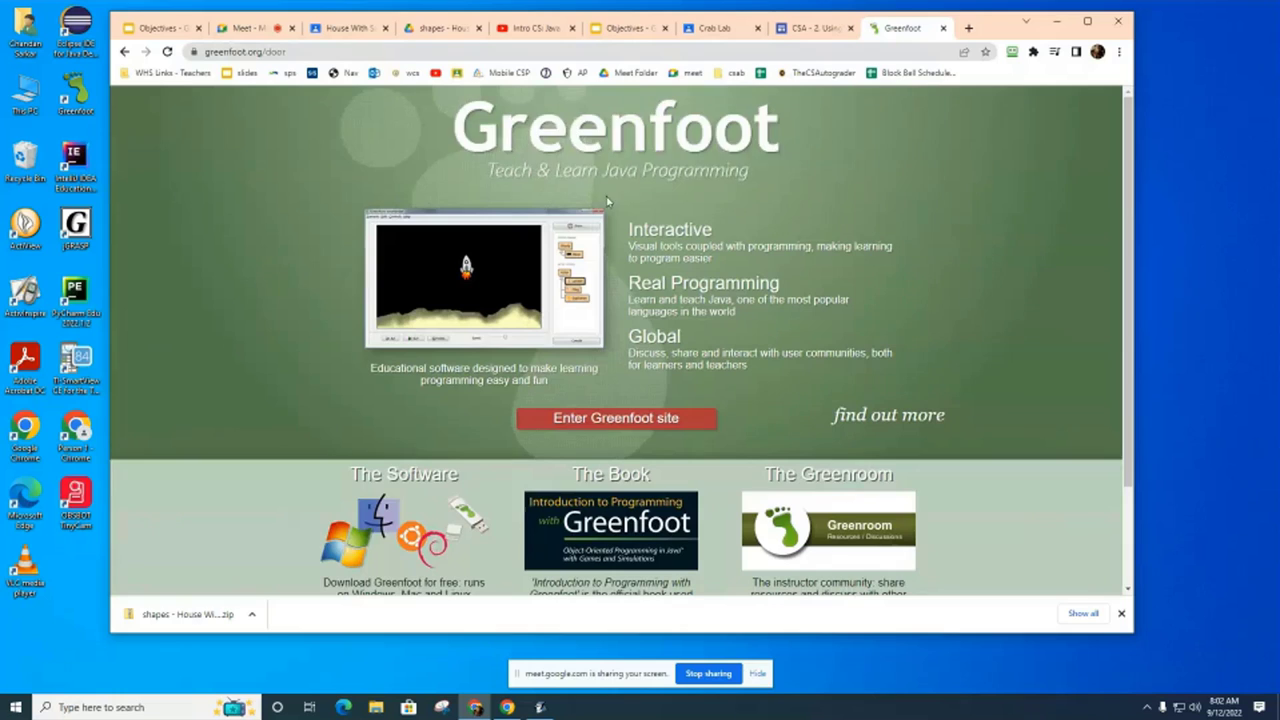
scroll(617, 206, "down", 2)
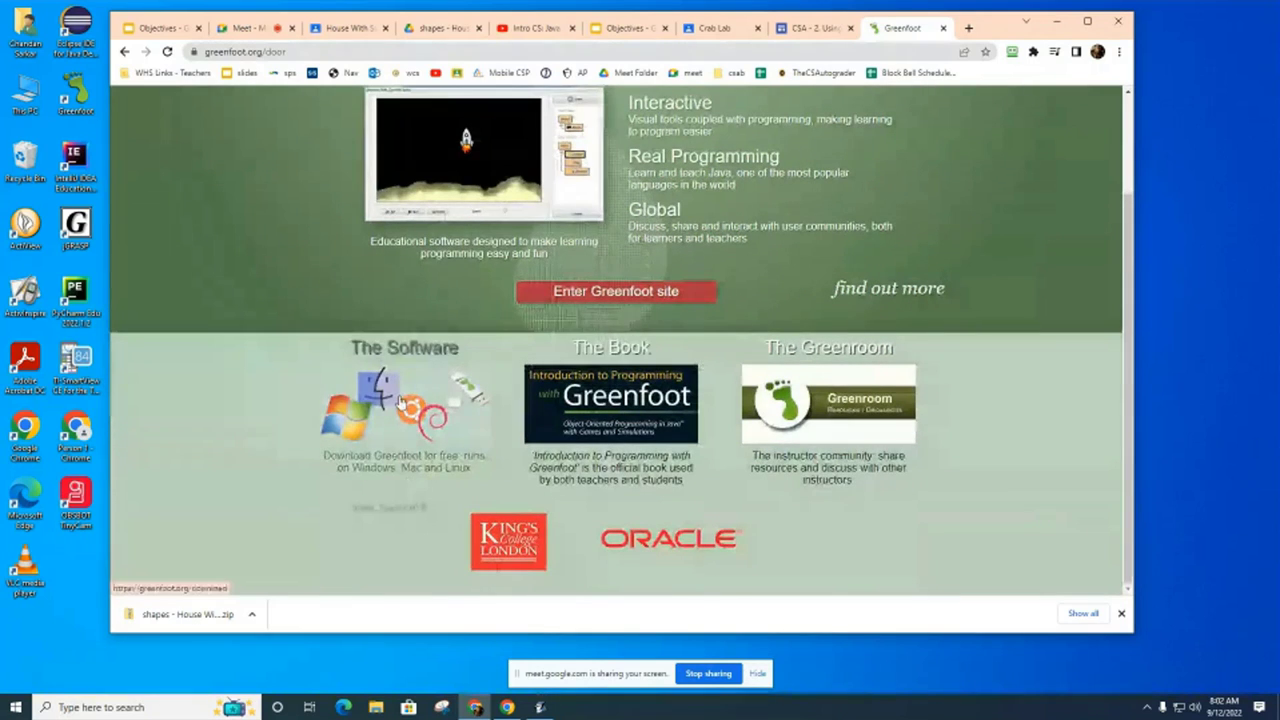
left_click(400, 402)
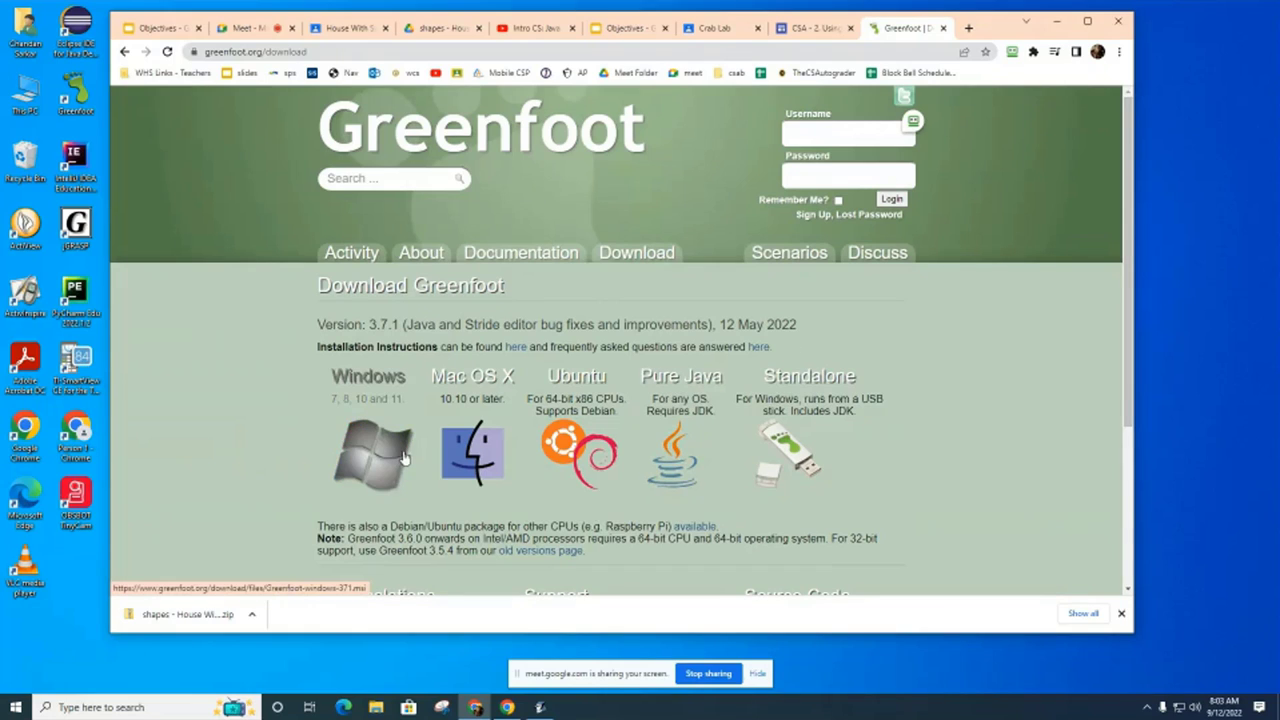
- Switch from the browser to the desktop, launch the Greenfoot app and reposition its window
left_click(1066, 20)
left_click(163, 706)
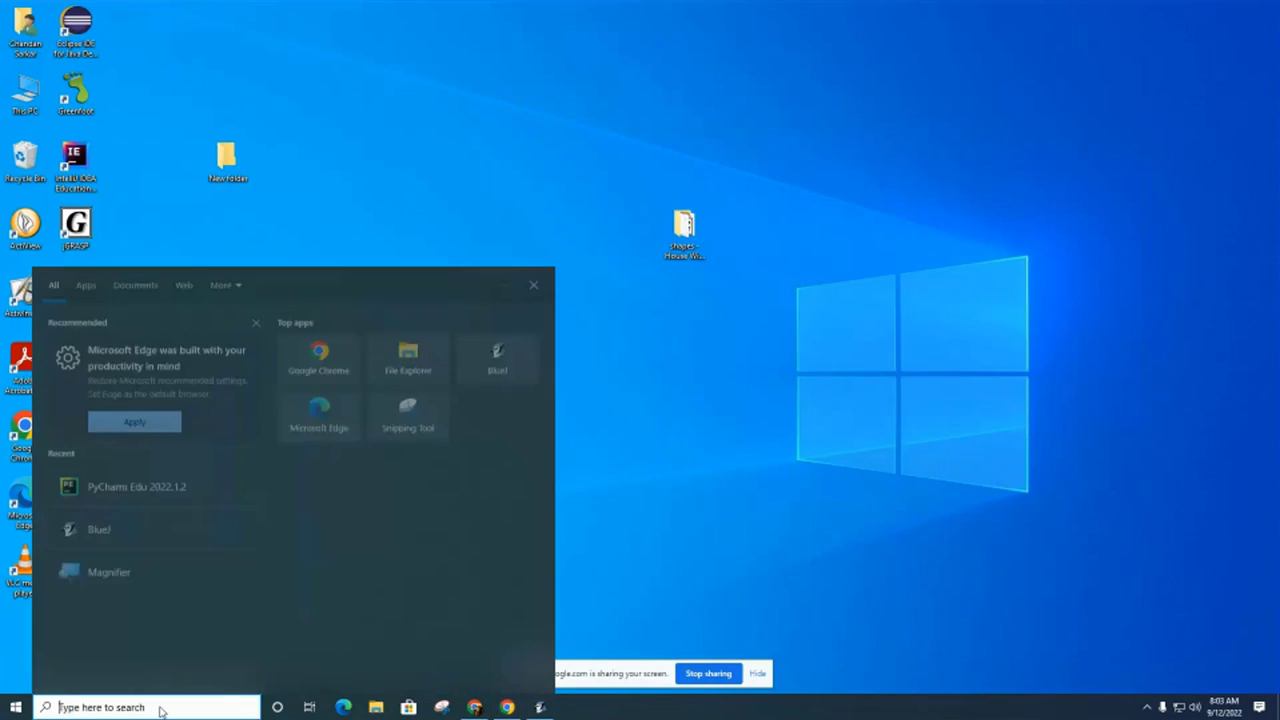
type("greenfoot")
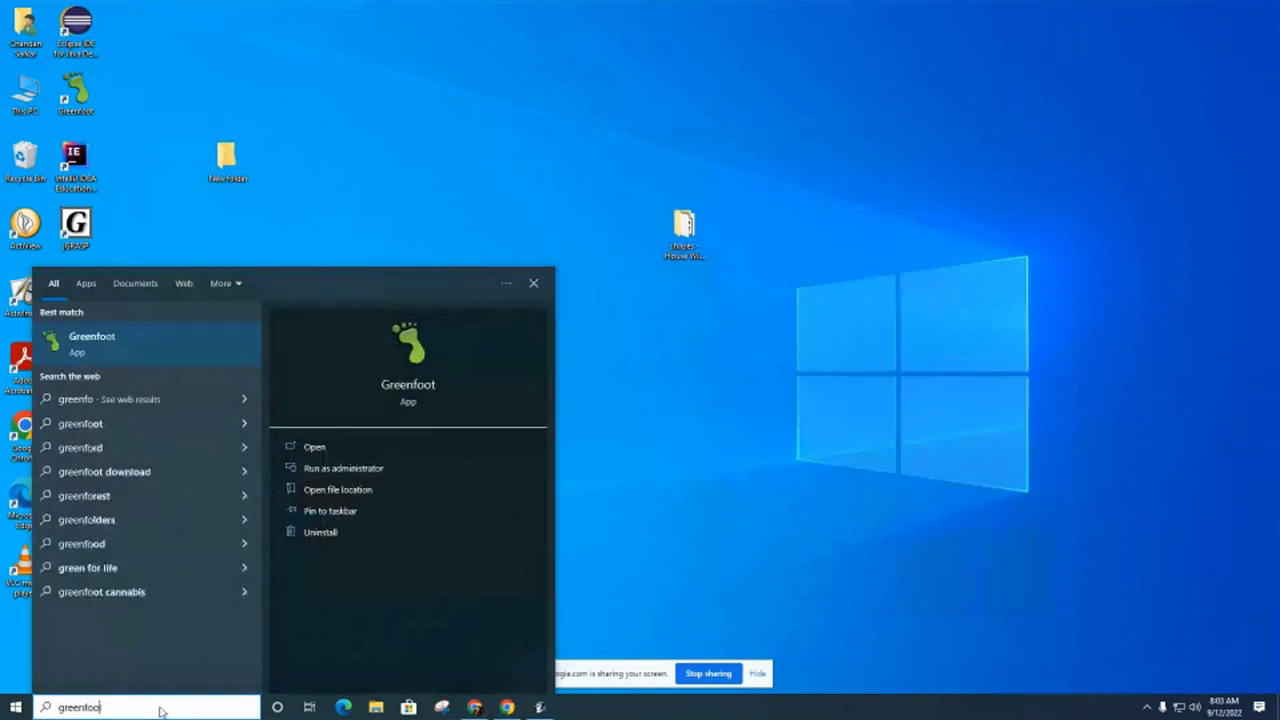
key("Return")
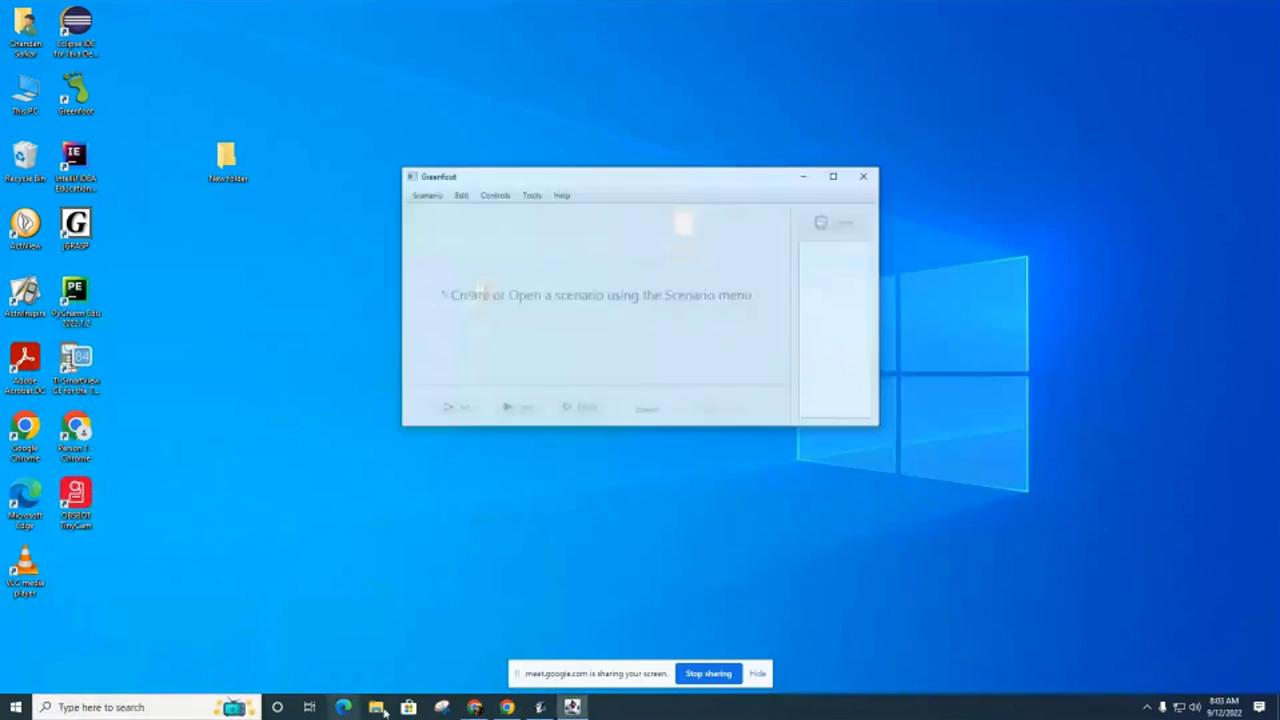
mouse_move(474, 707)
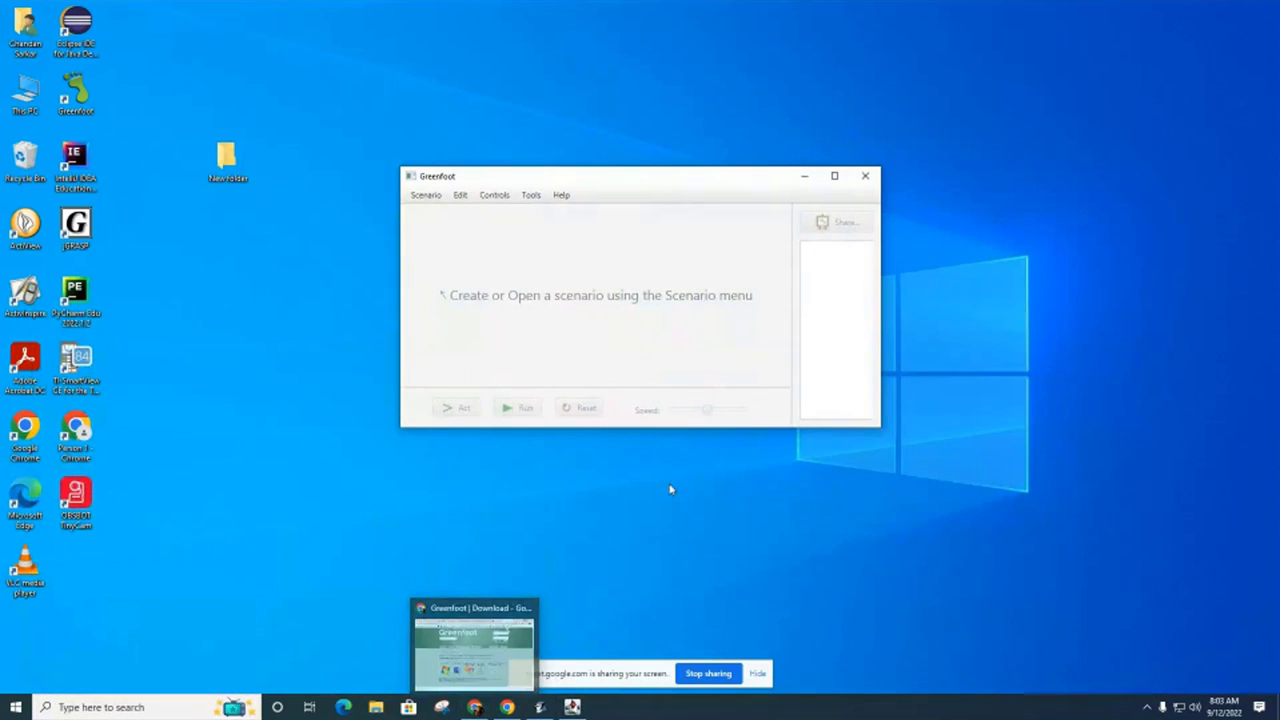
left_click_drag(728, 189, 600, 157)
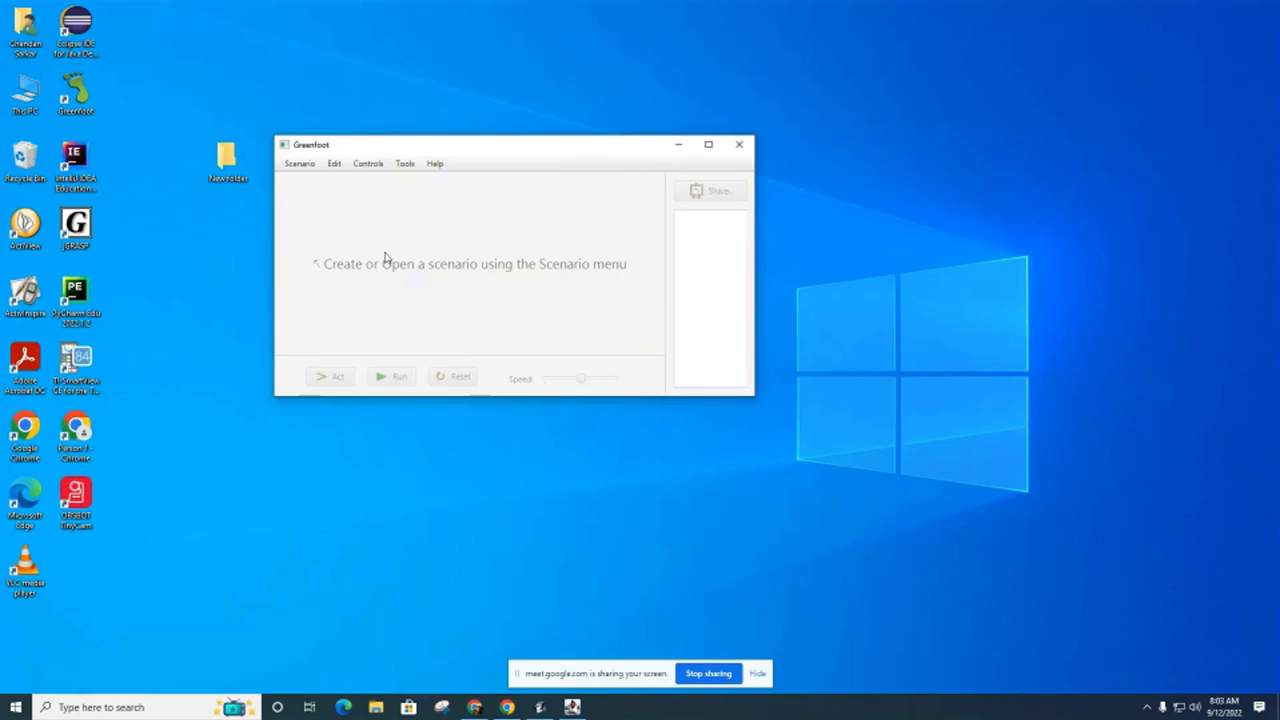
left_click(299, 166)
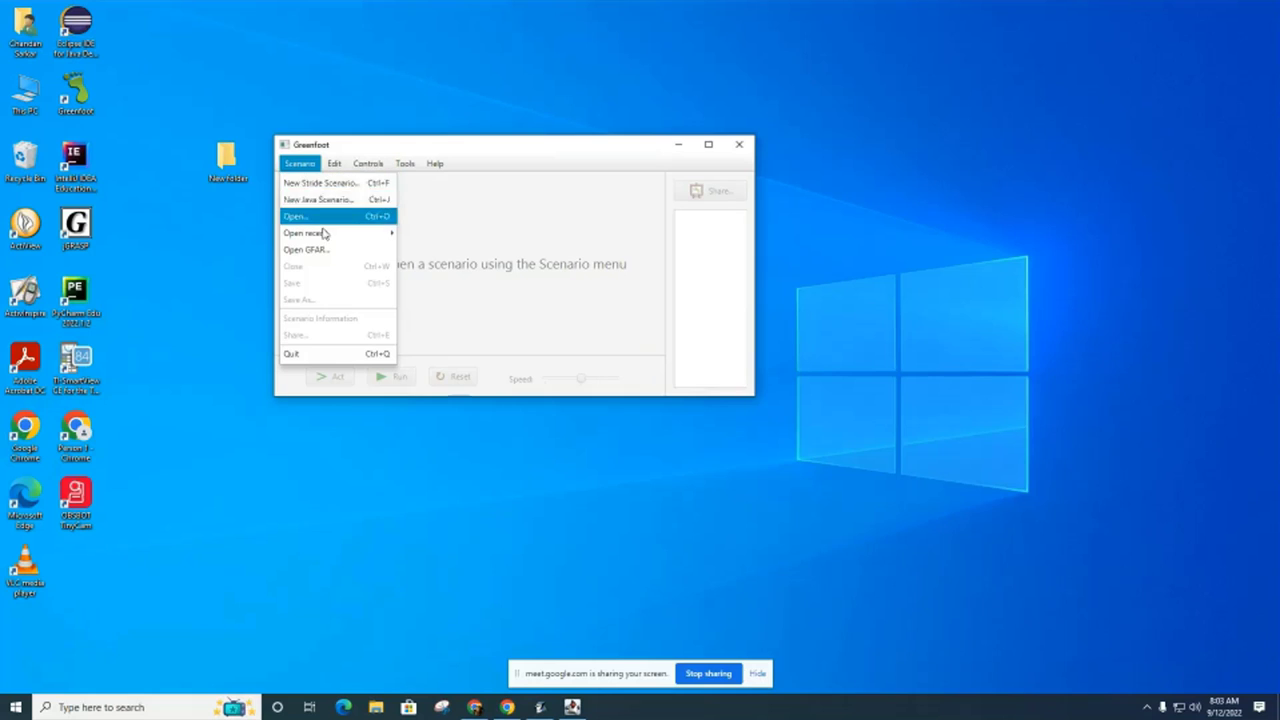
mouse_move(336, 241)
left_click(334, 203)
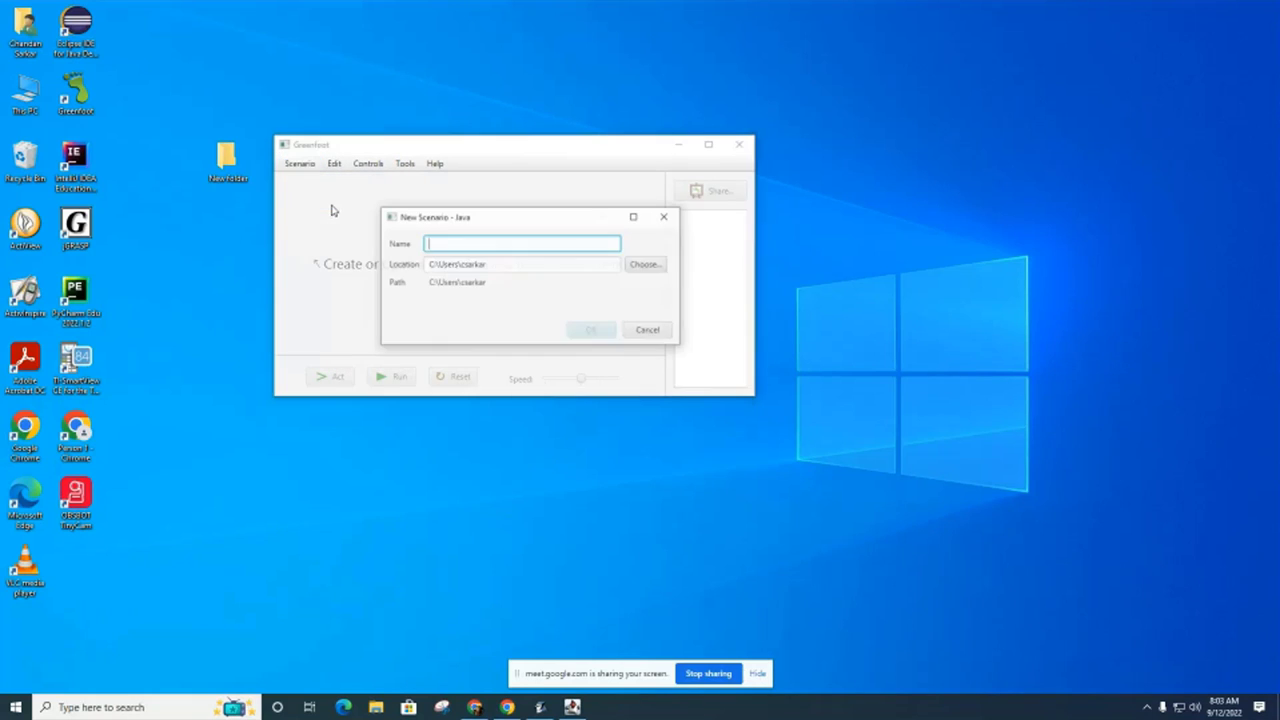
left_click(647, 268)
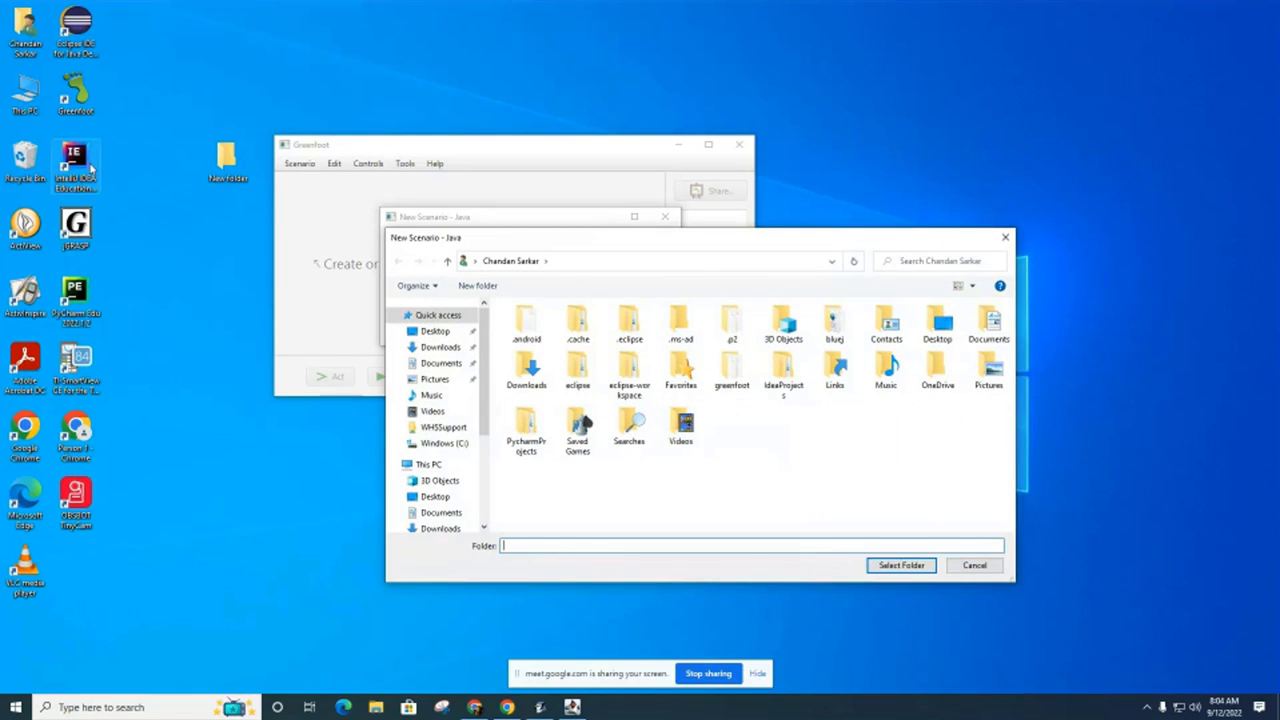
left_click(1005, 239)
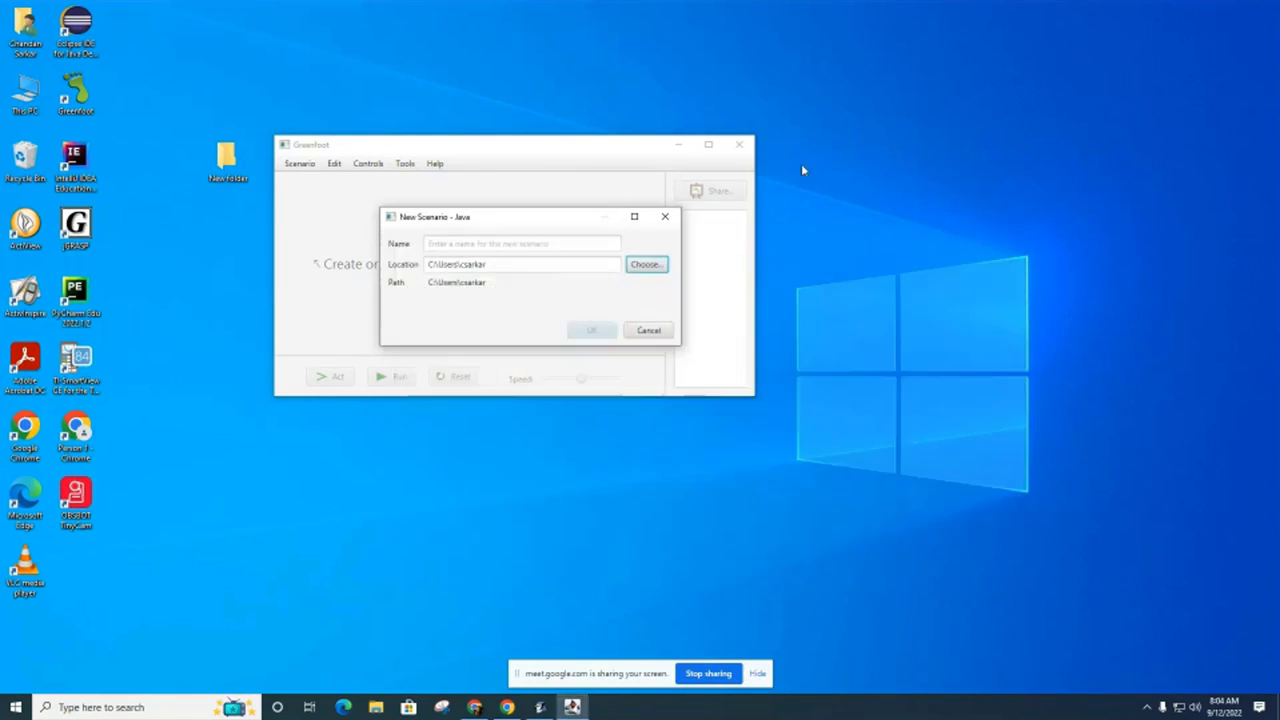
left_click(665, 217)
left_click(739, 146)
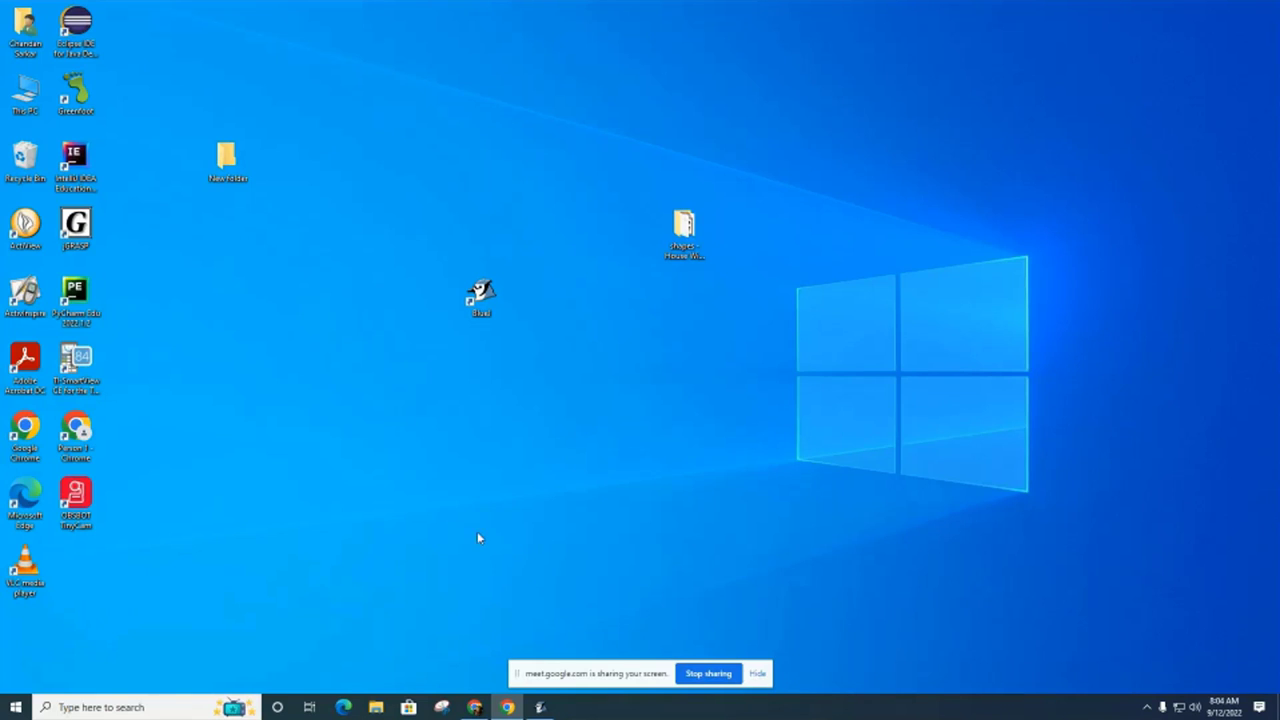
- Switch back to Chrome and look over the Scenarios page of the Greenfoot site
left_click(476, 707)
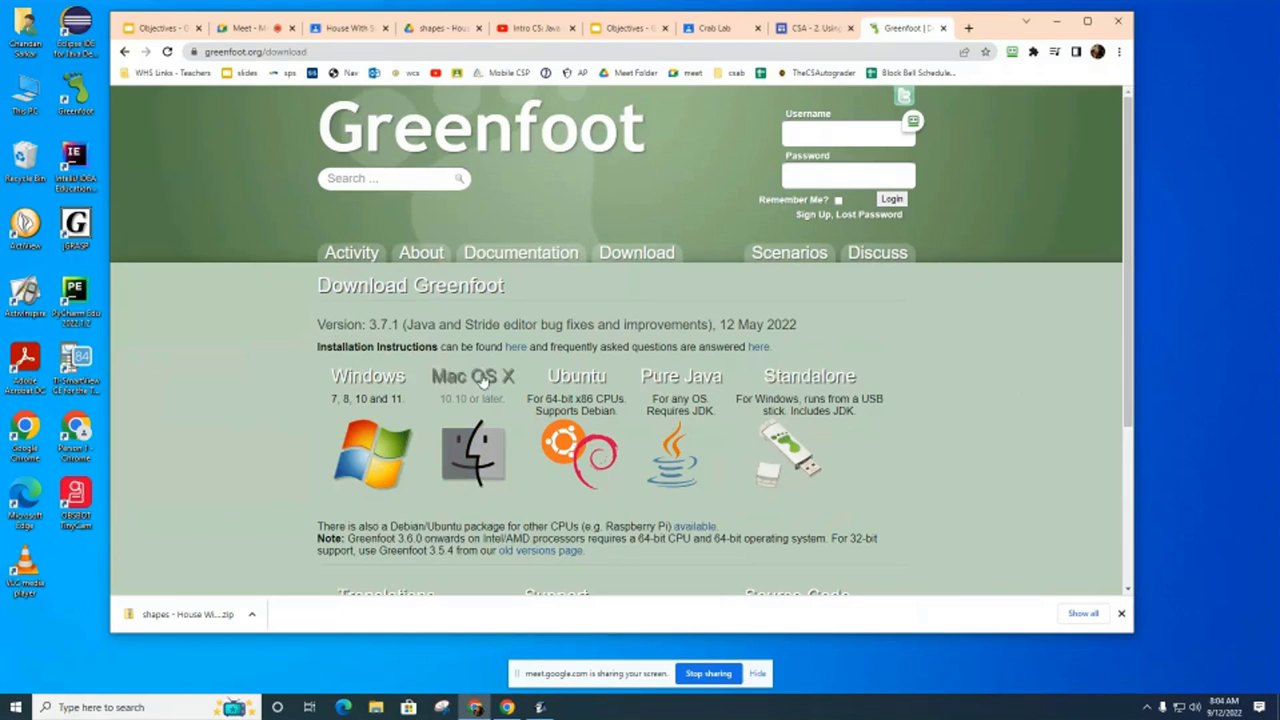
left_click(800, 258)
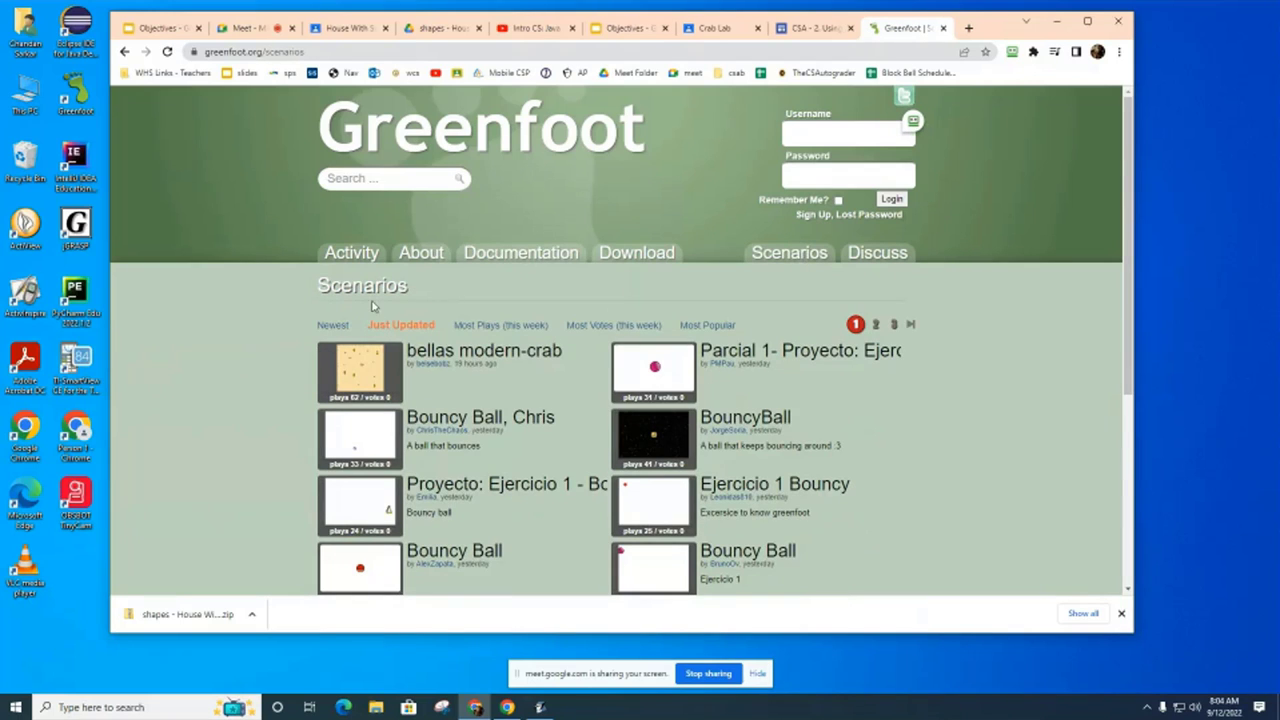
scroll(877, 310, "down", 1)
scroll(877, 310, "up", 1)
- Change the page address to greenfoot.org/book and load the book's site
left_click(334, 51)
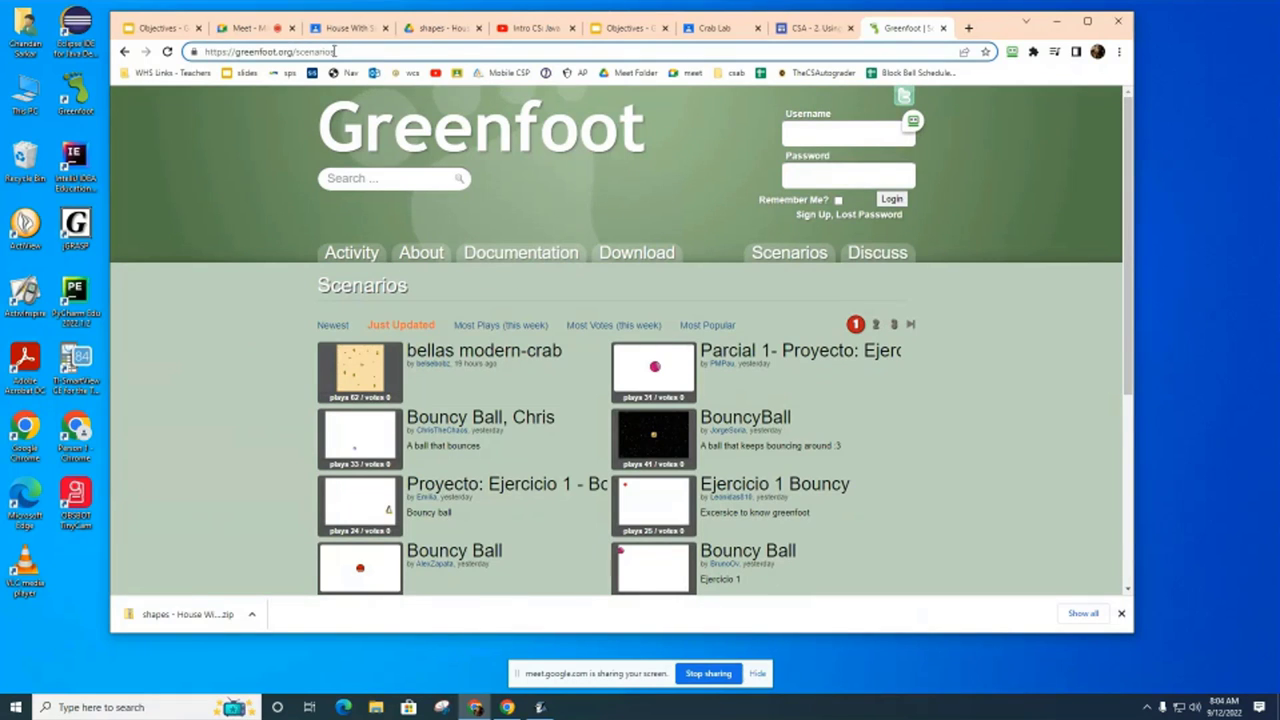
type("=")
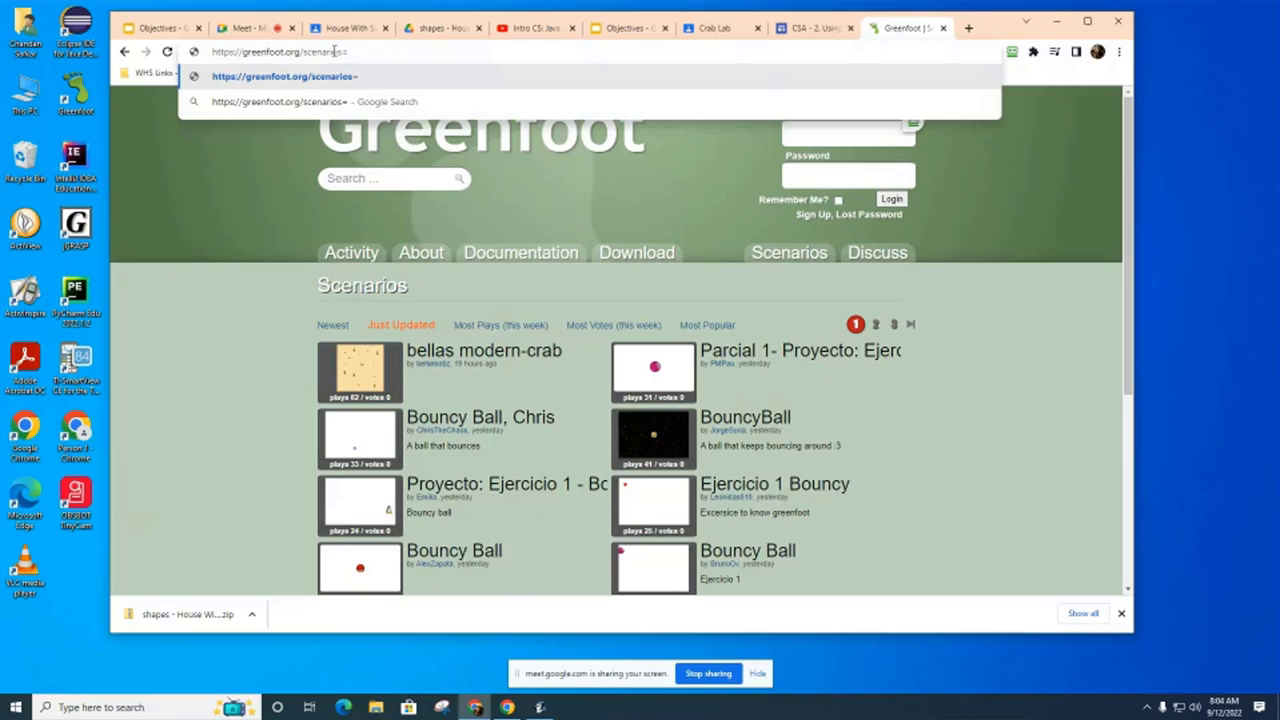
key("BackSpace")
key("BackSpace")
key("BackSpace")
key("BackSpace")
key("BackSpace")
key("BackSpace")
key("BackSpace")
key("BackSpace")
key("BackSpace")
key("BackSpace")
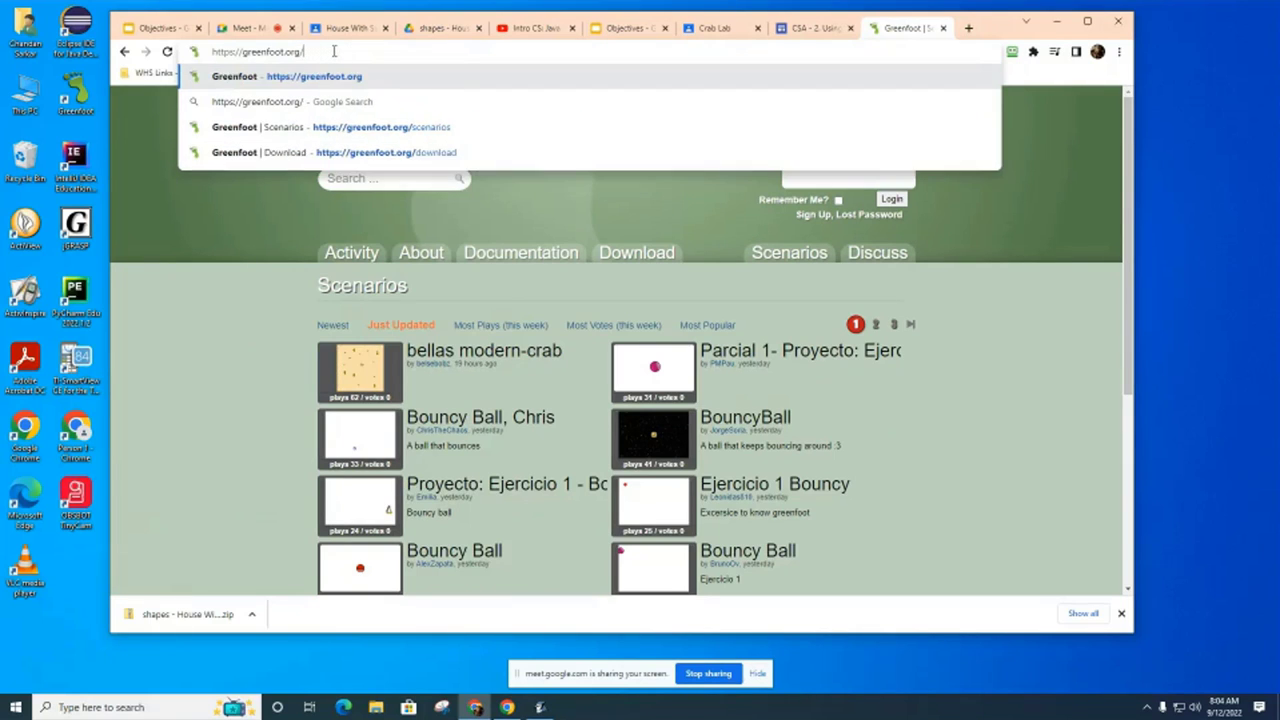
type("book")
key("Return")
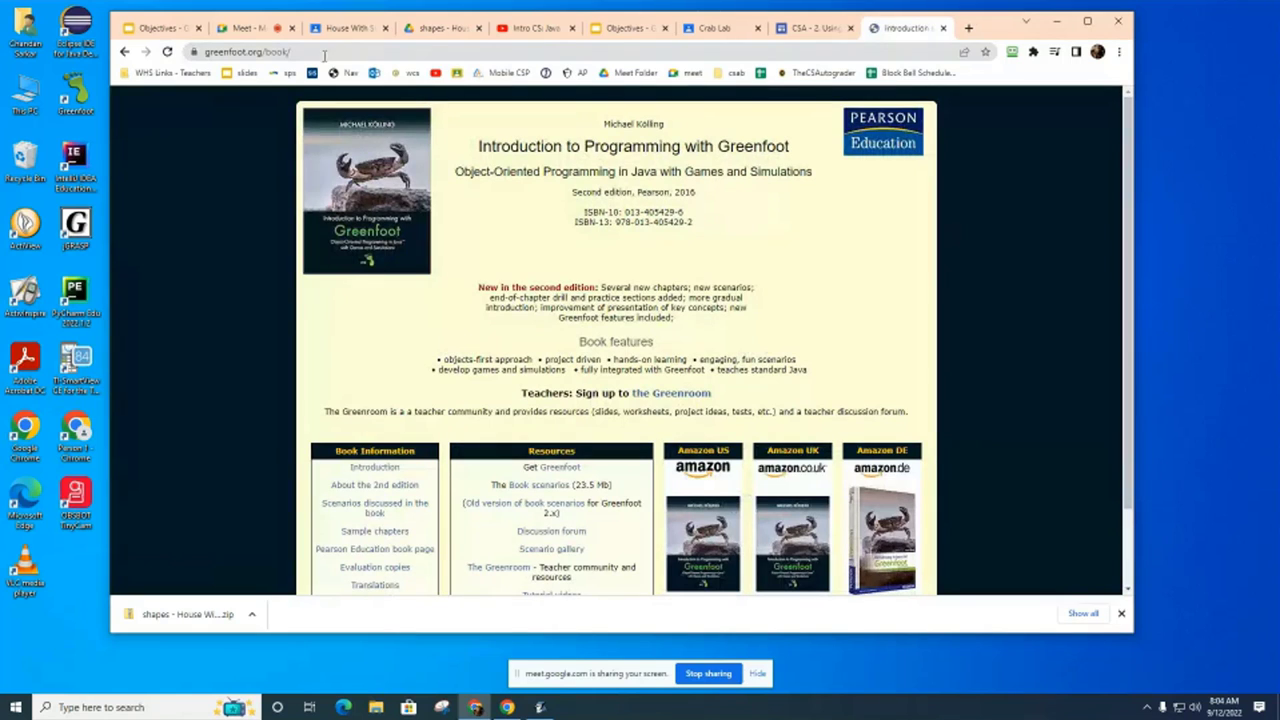
- Launch the Windows Magnifier and set its zoom to 100%
left_click(155, 705)
type("magni")
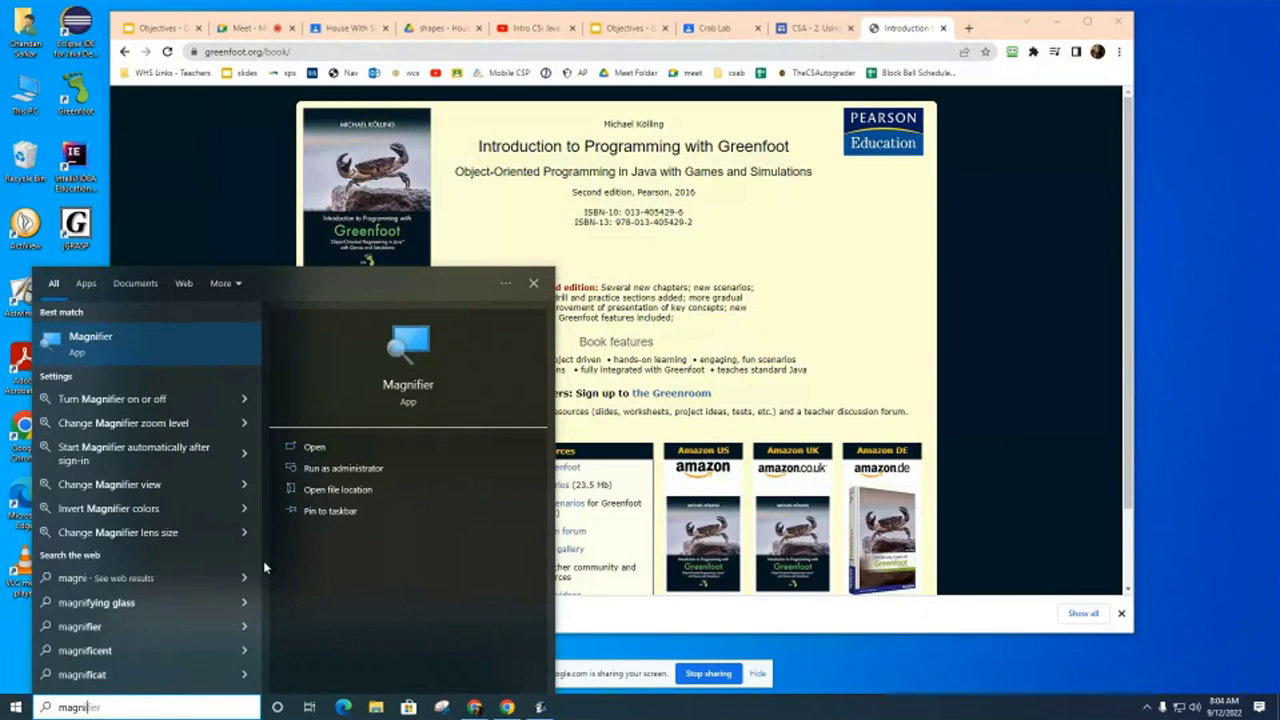
key("Return")
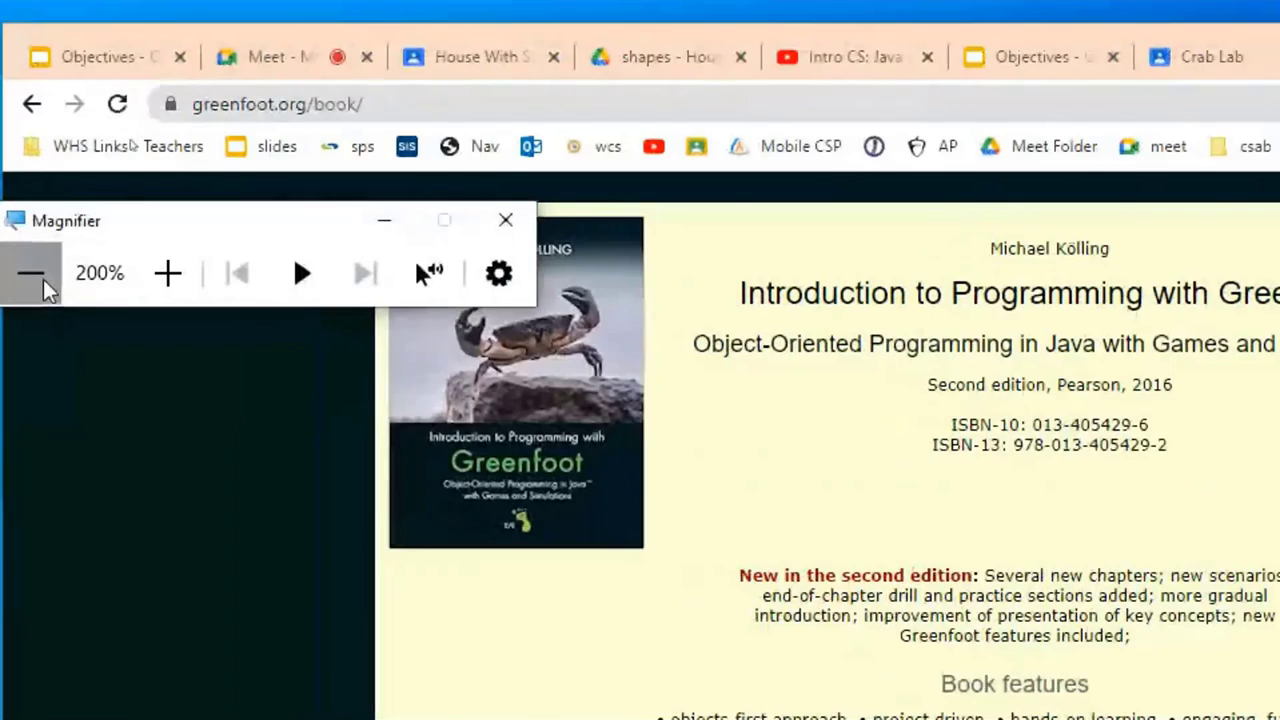
left_click(44, 281)
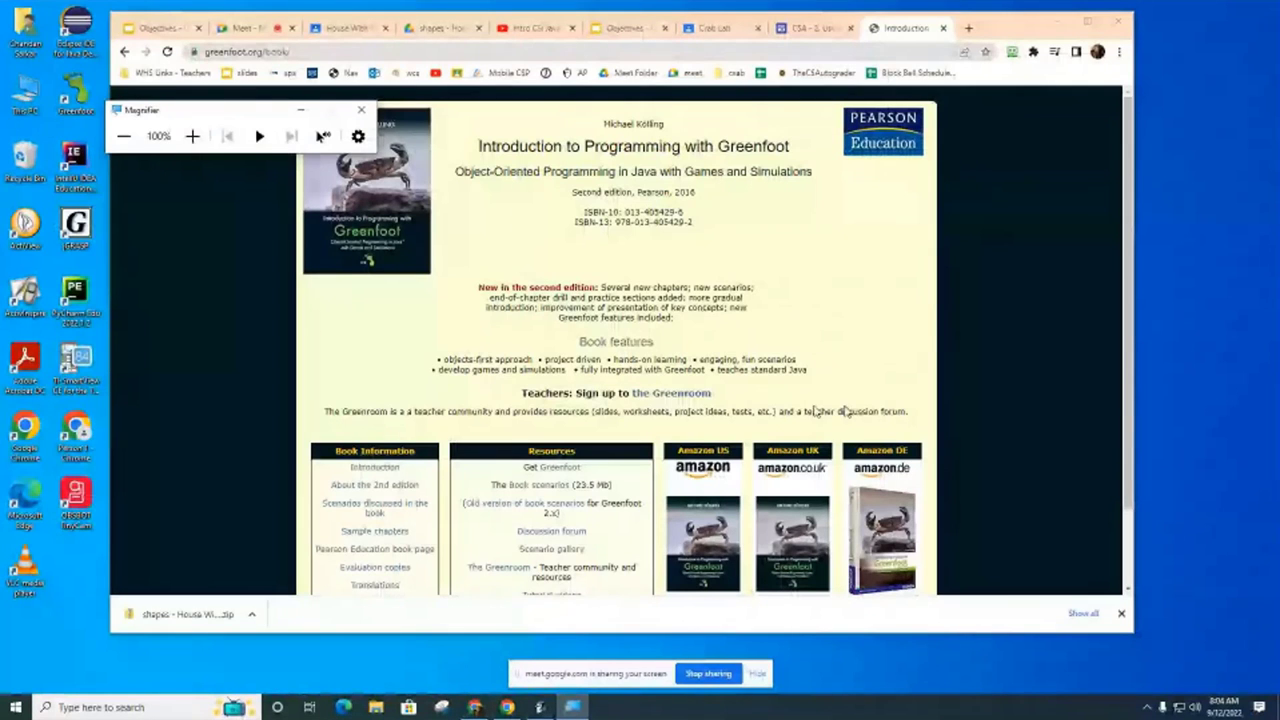
- Download the current Book scenarios archive from the Resources list and show book-scenarios.zip in its folder
scroll(903, 349, "down", 3)
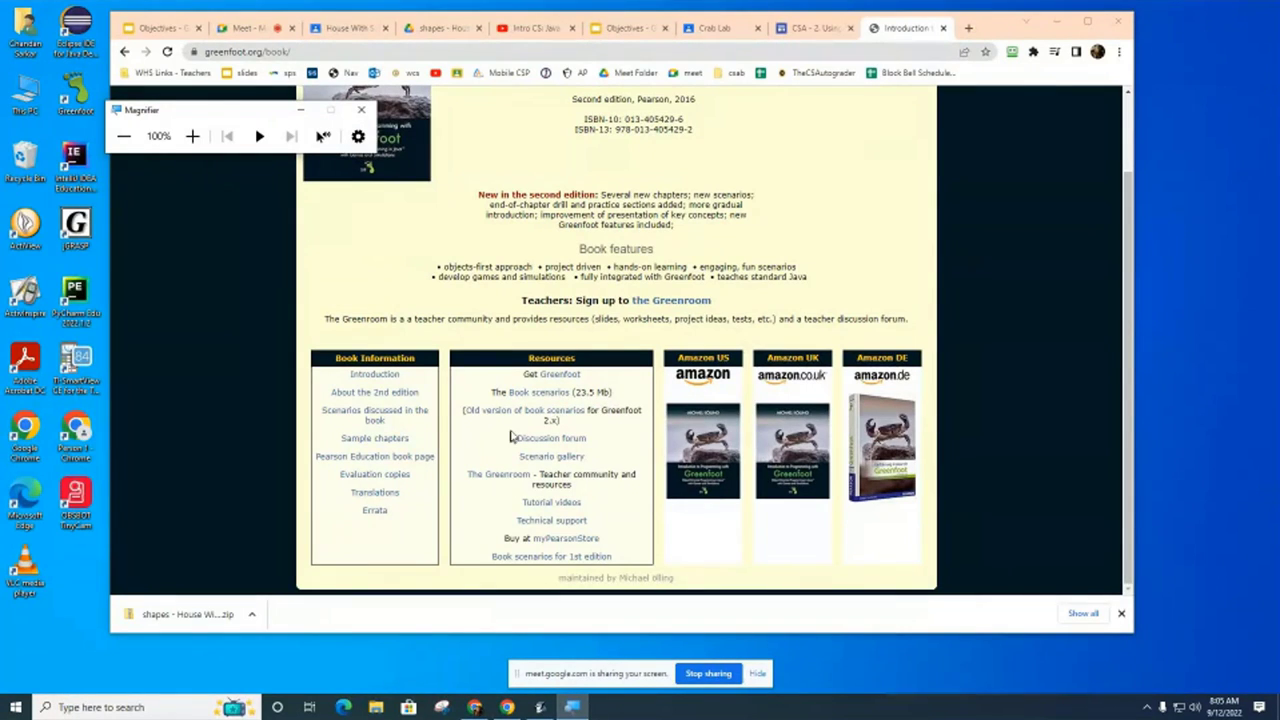
left_click(540, 397)
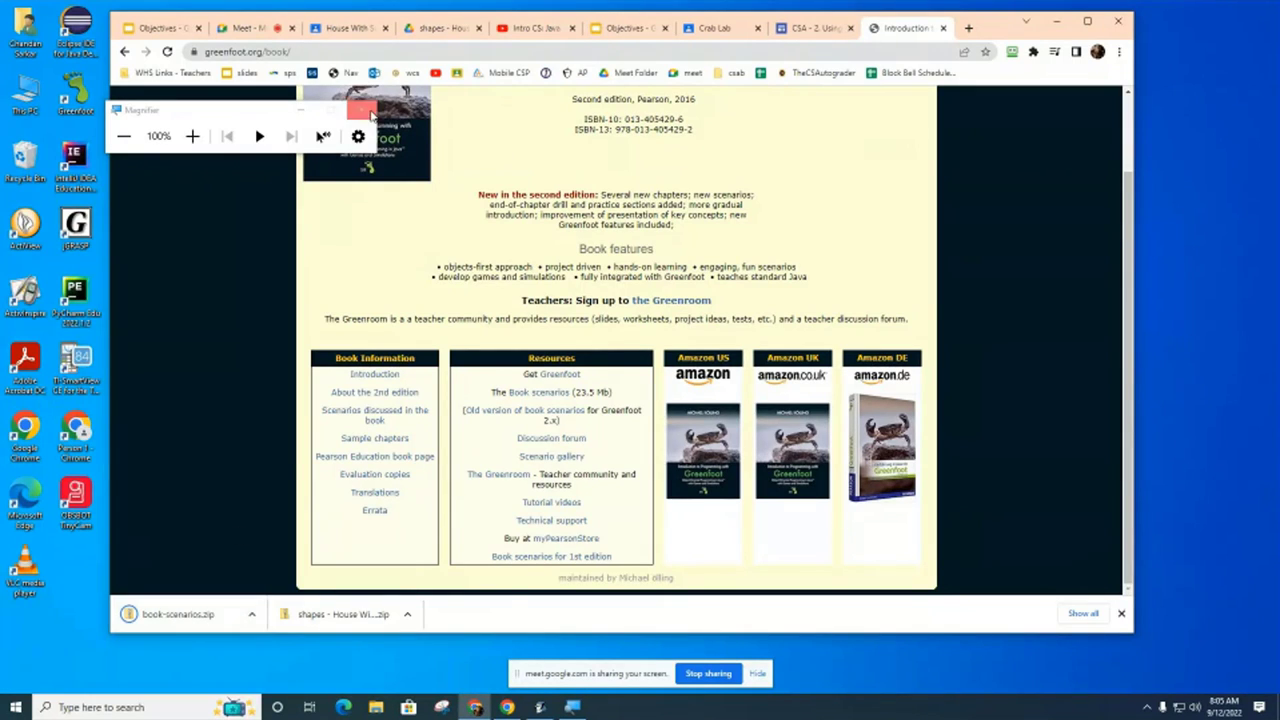
left_click(251, 616)
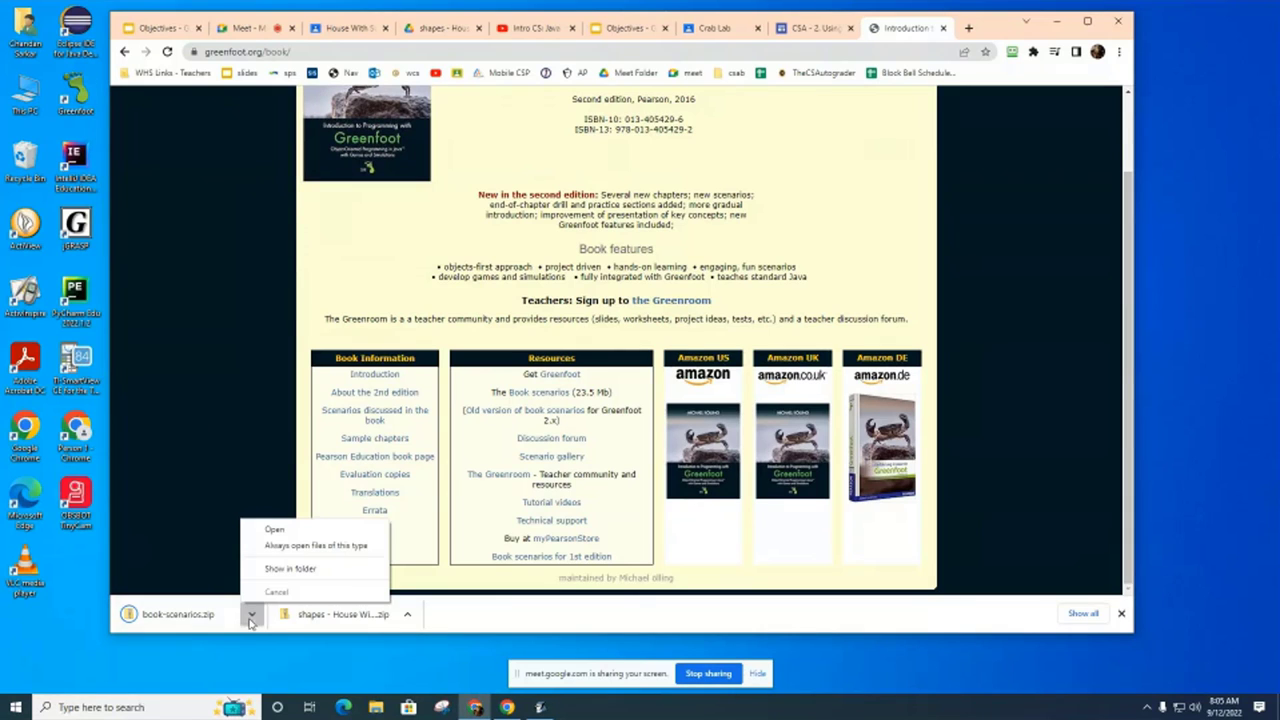
left_click(279, 568)
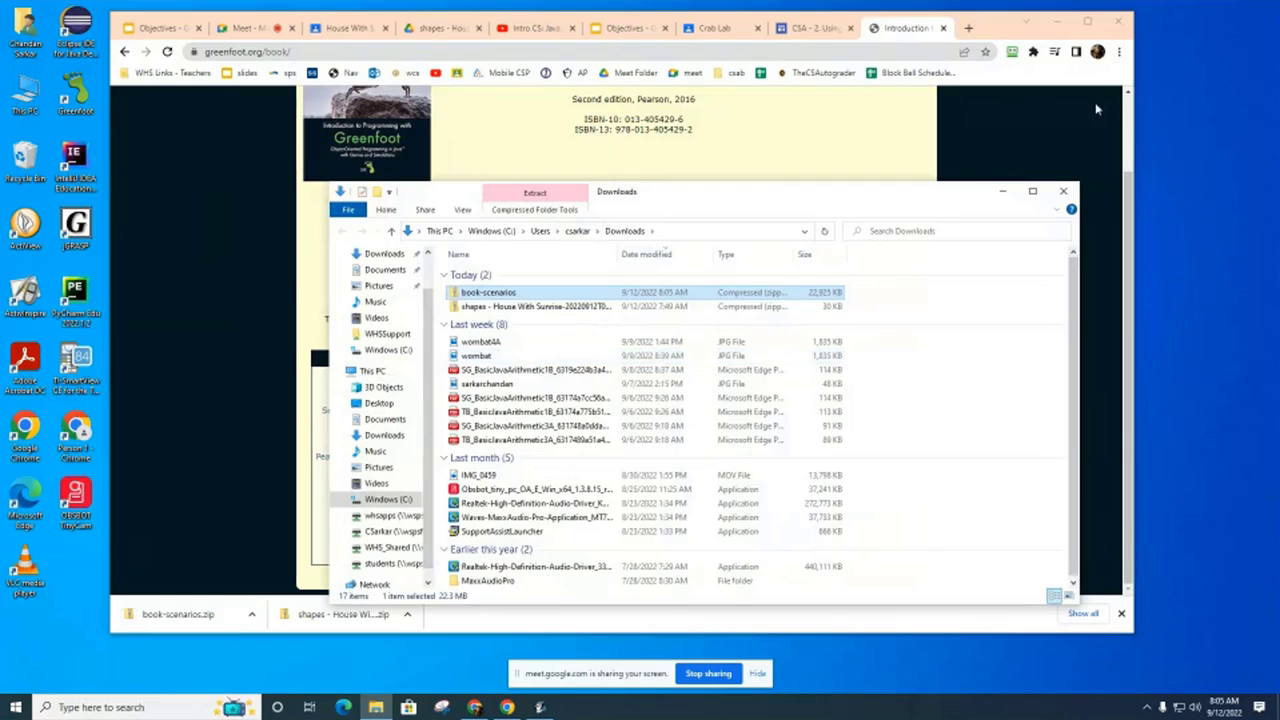
- Copy the book-scenarios folder out of the downloaded archive to the desktop and place it beside New folder
left_click(1055, 22)
left_click(1055, 22)
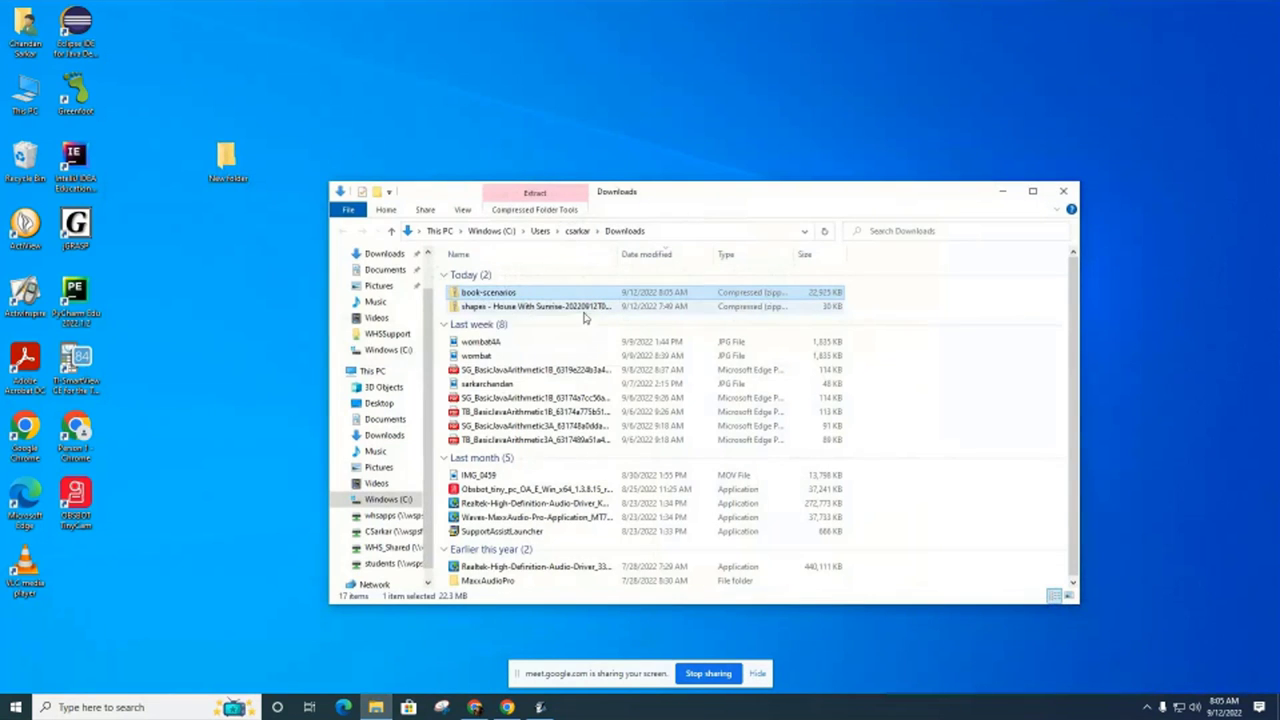
double_click(485, 292)
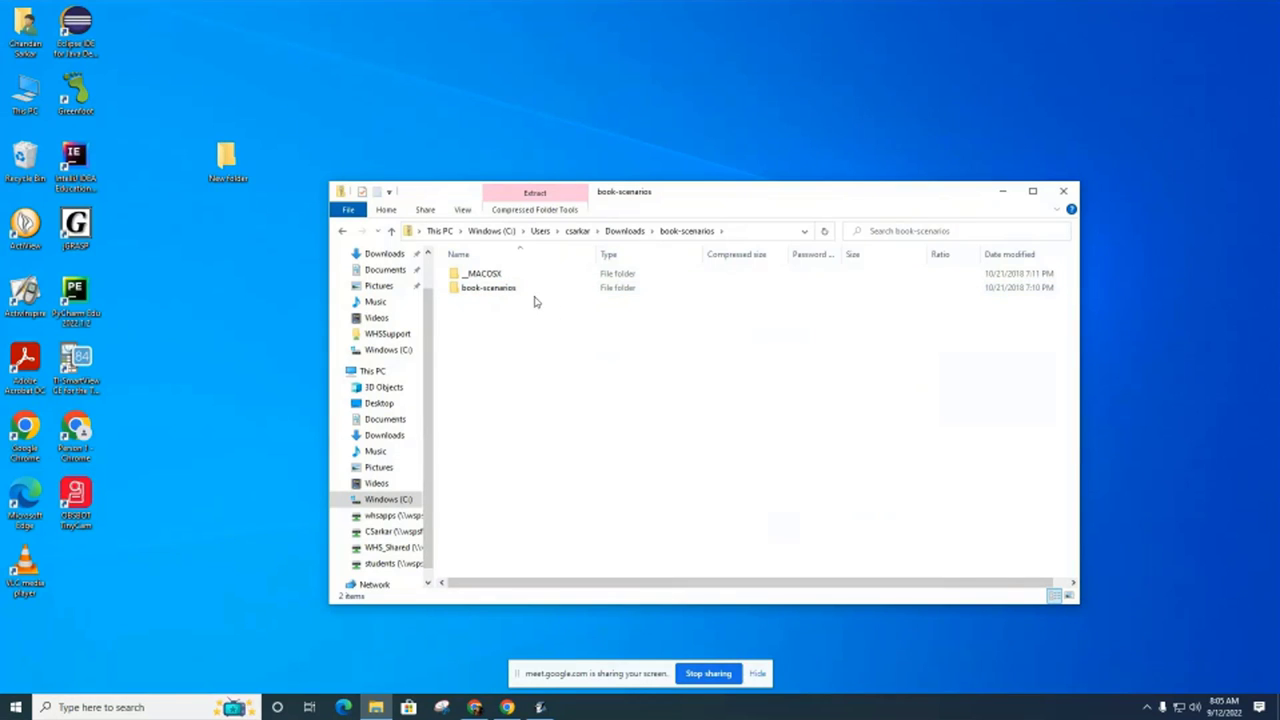
left_click(486, 288)
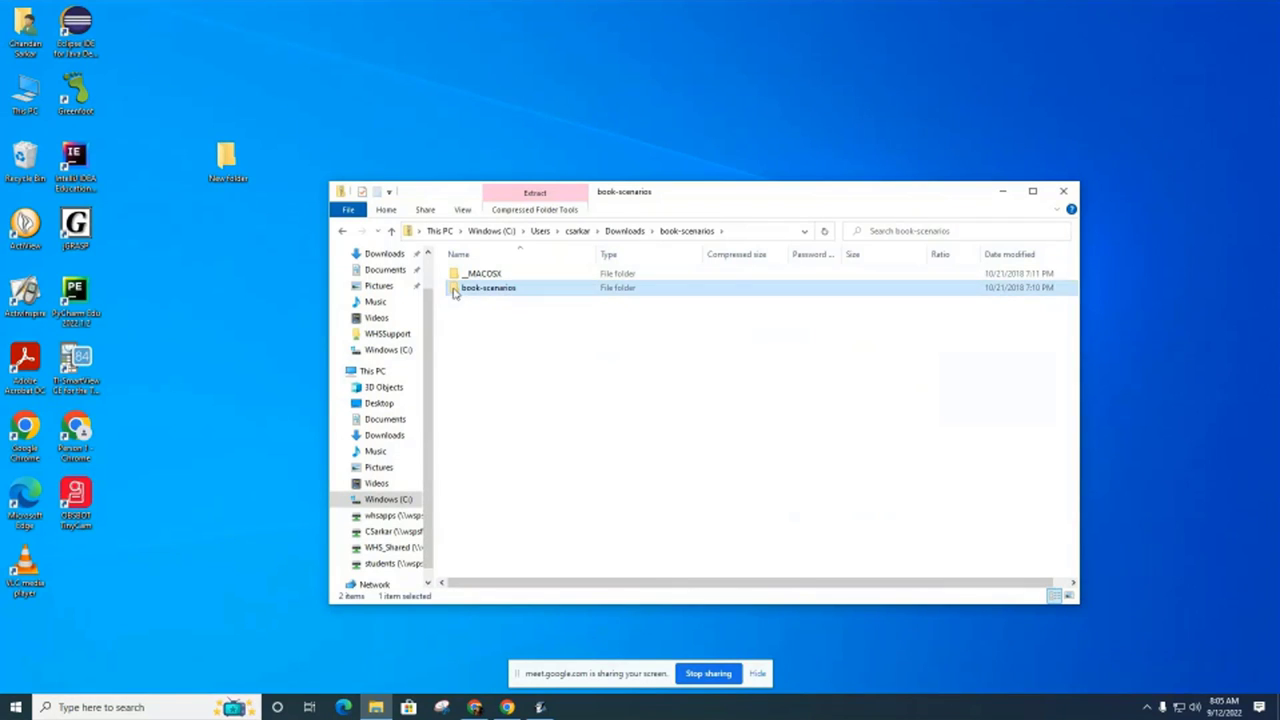
mouse_move(453, 290)
left_mouse_down()
mouse_move(252, 285)
mouse_move(462, 295)
left_mouse_up()
left_click_drag(458, 292, 223, 294)
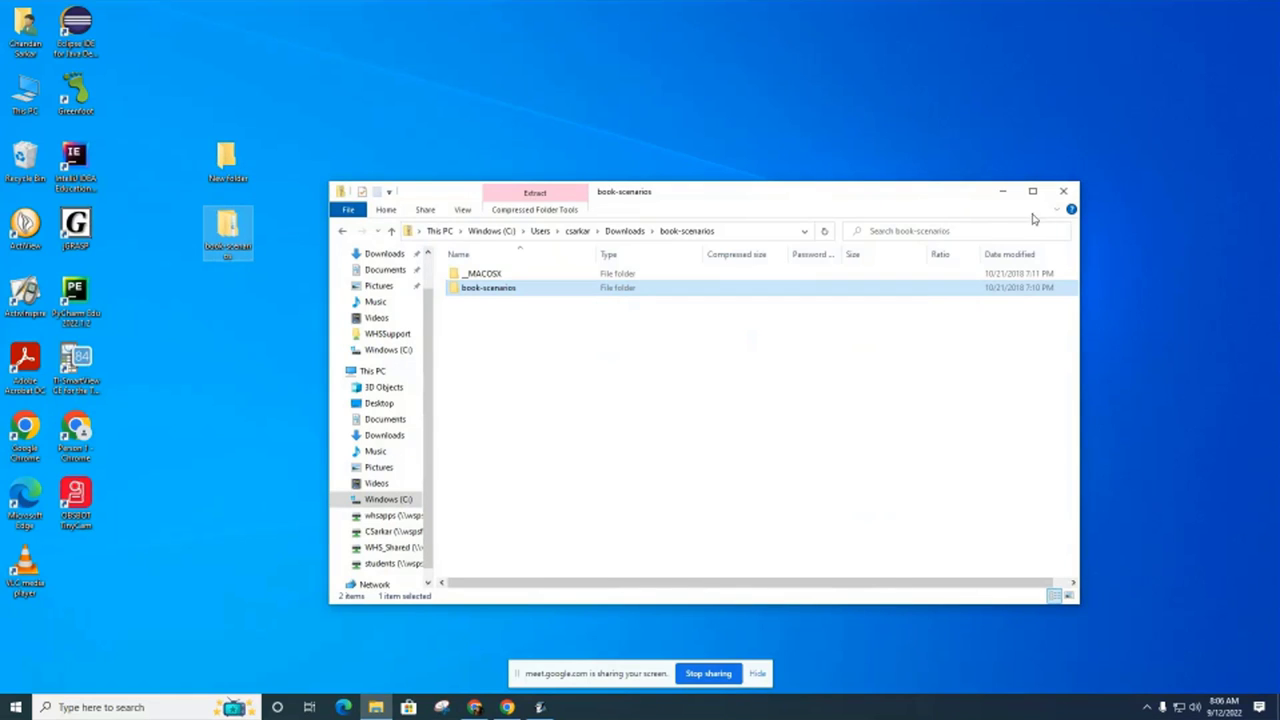
left_click(1000, 193)
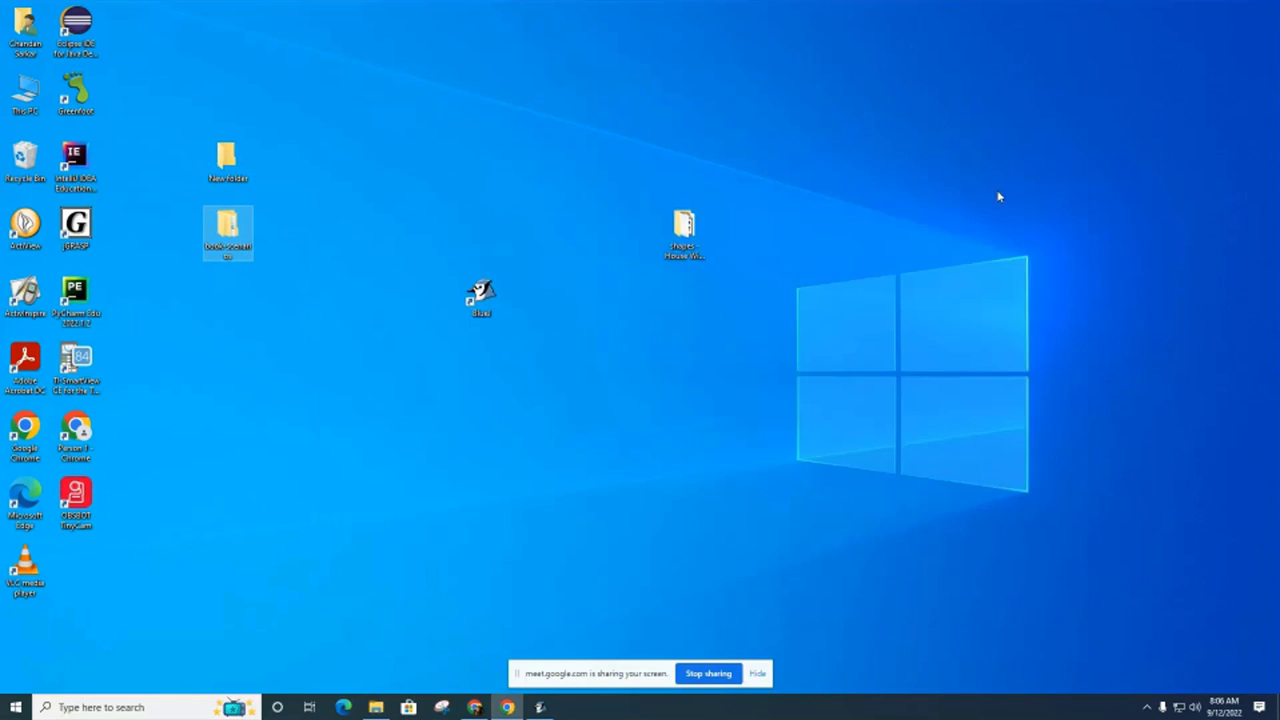
left_click_drag(248, 244, 394, 145)
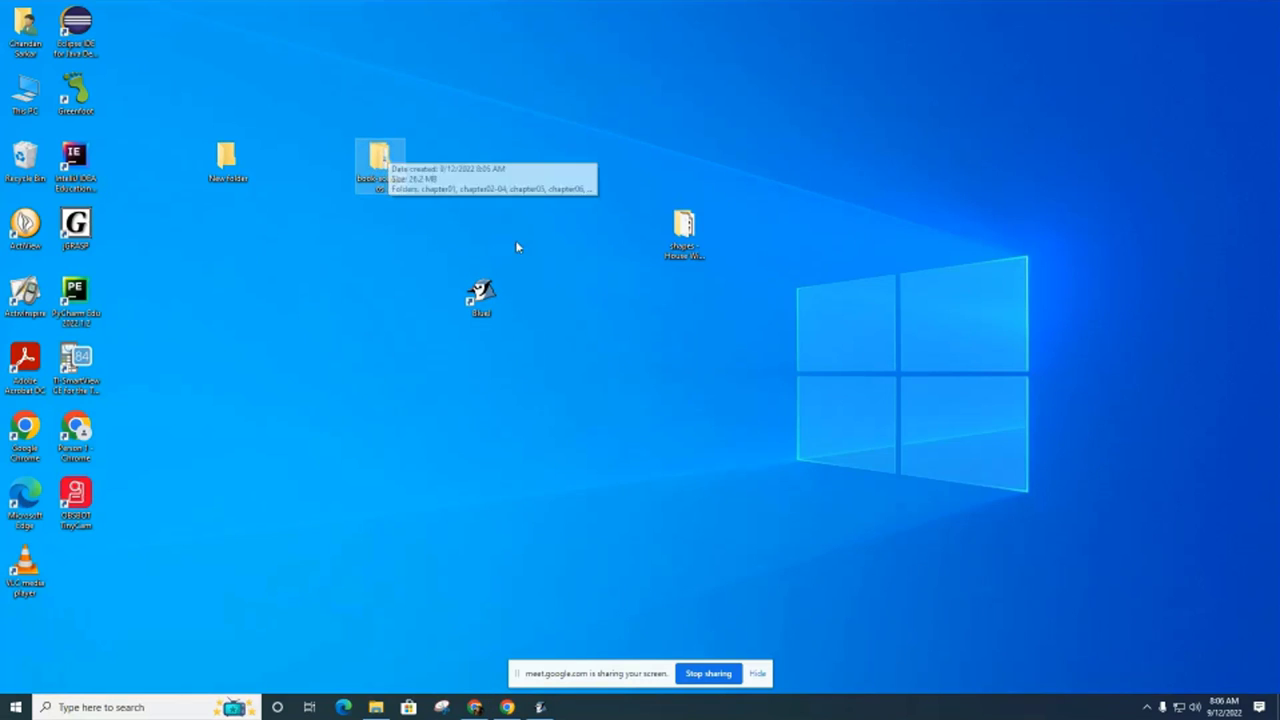
- Launch Greenfoot and make its empty scenario window taller
left_click(141, 702)
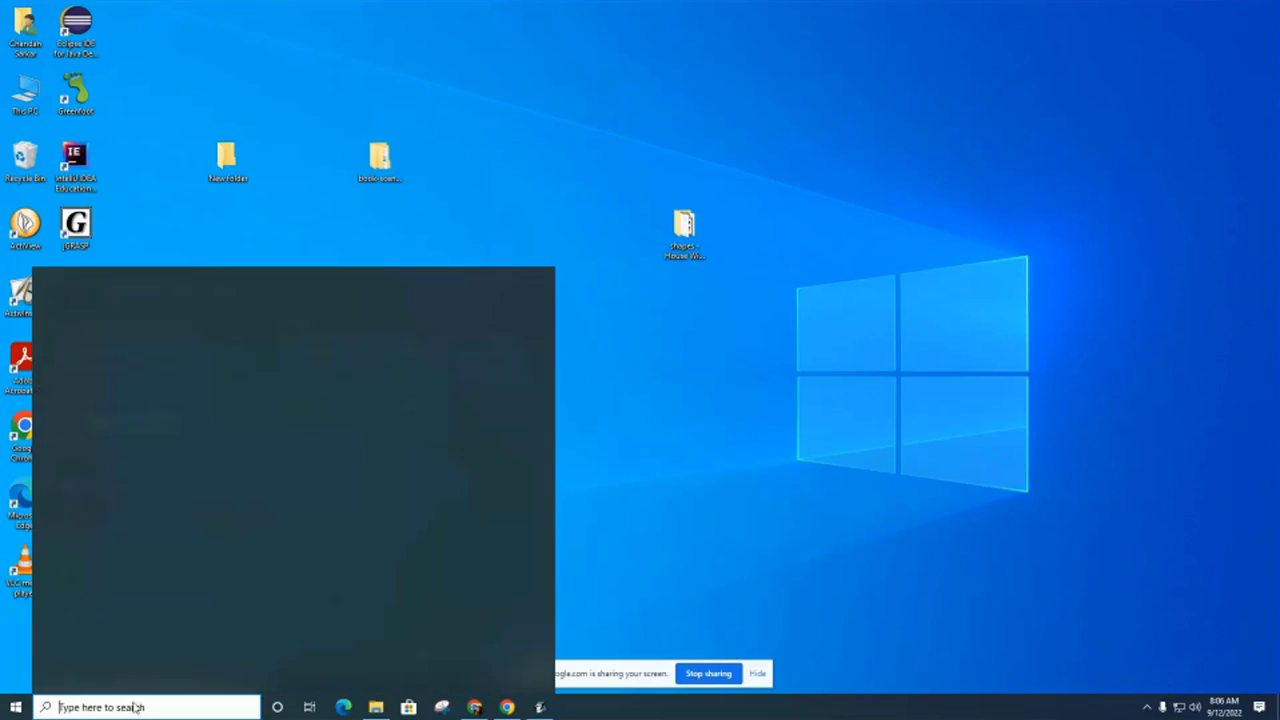
type("green")
key("Return")
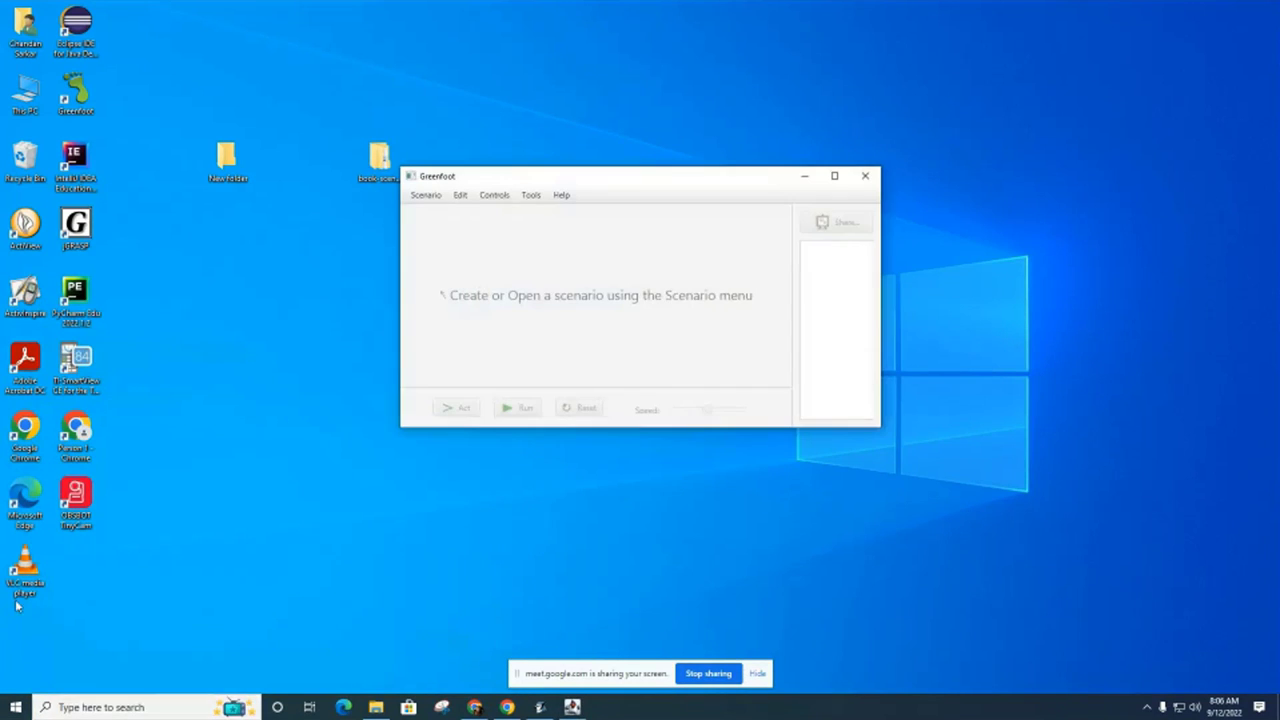
left_click_drag(729, 427, 729, 566)
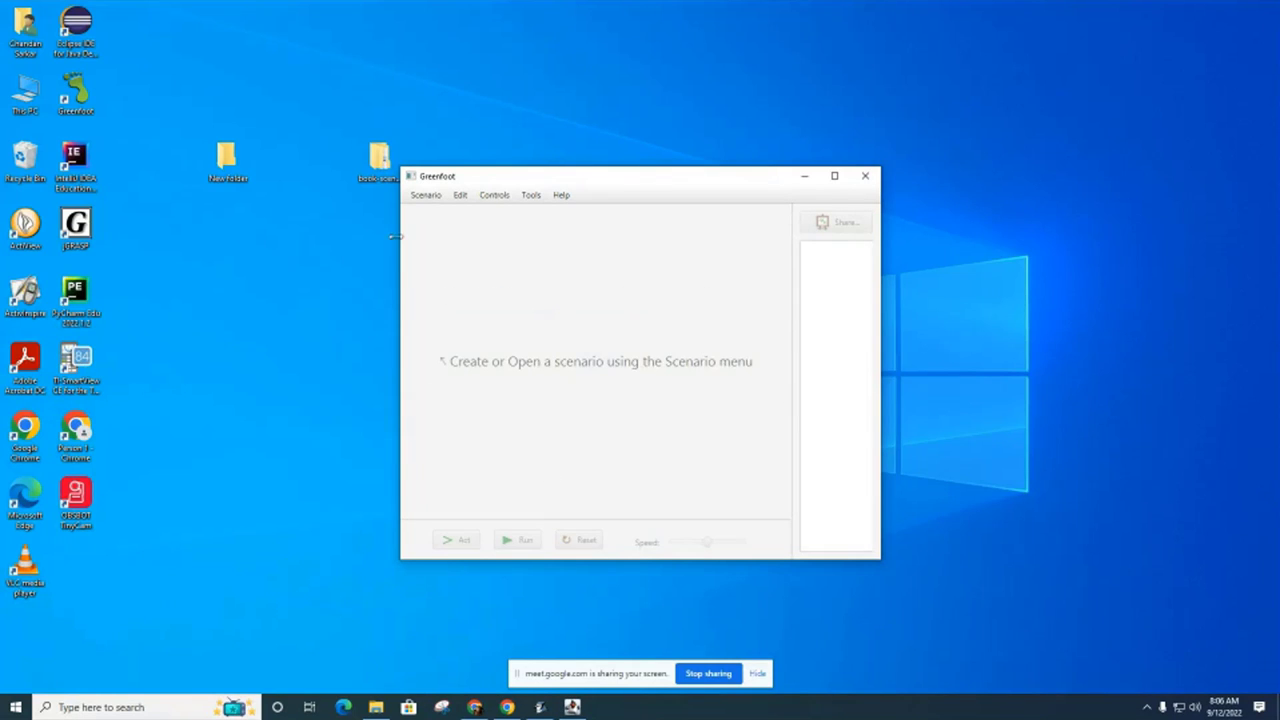
left_click(425, 195)
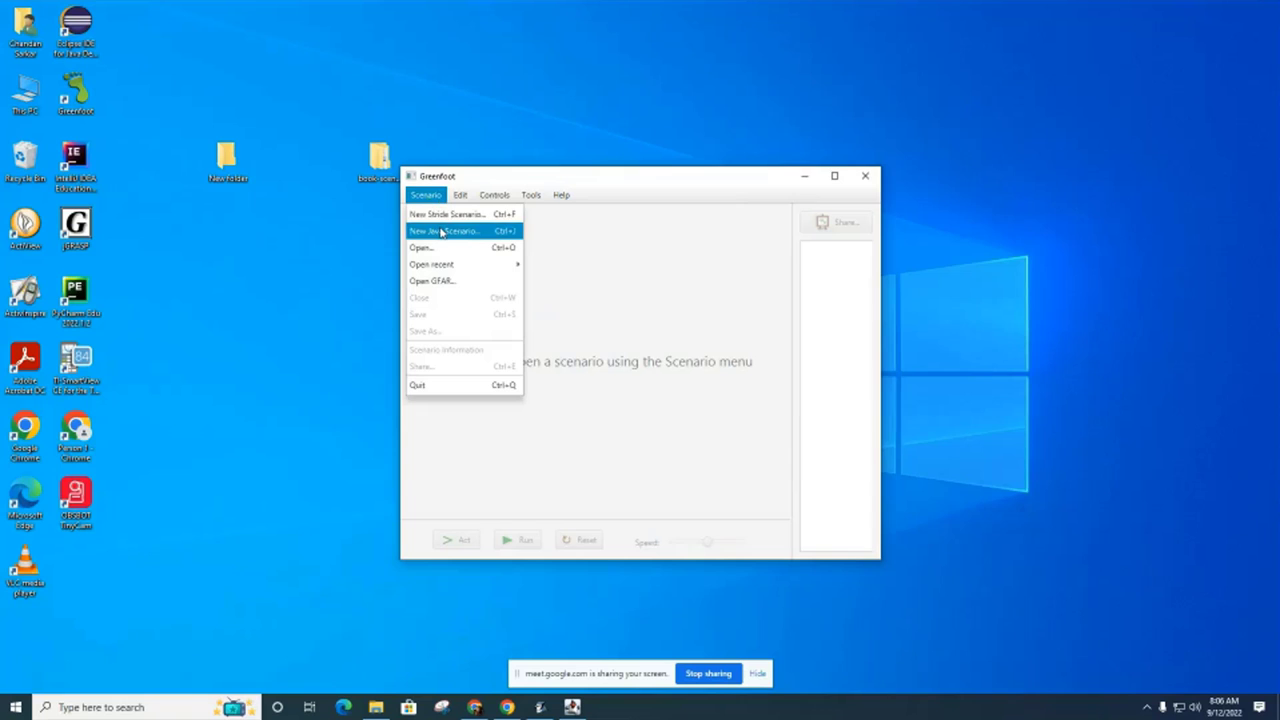
left_click(442, 231)
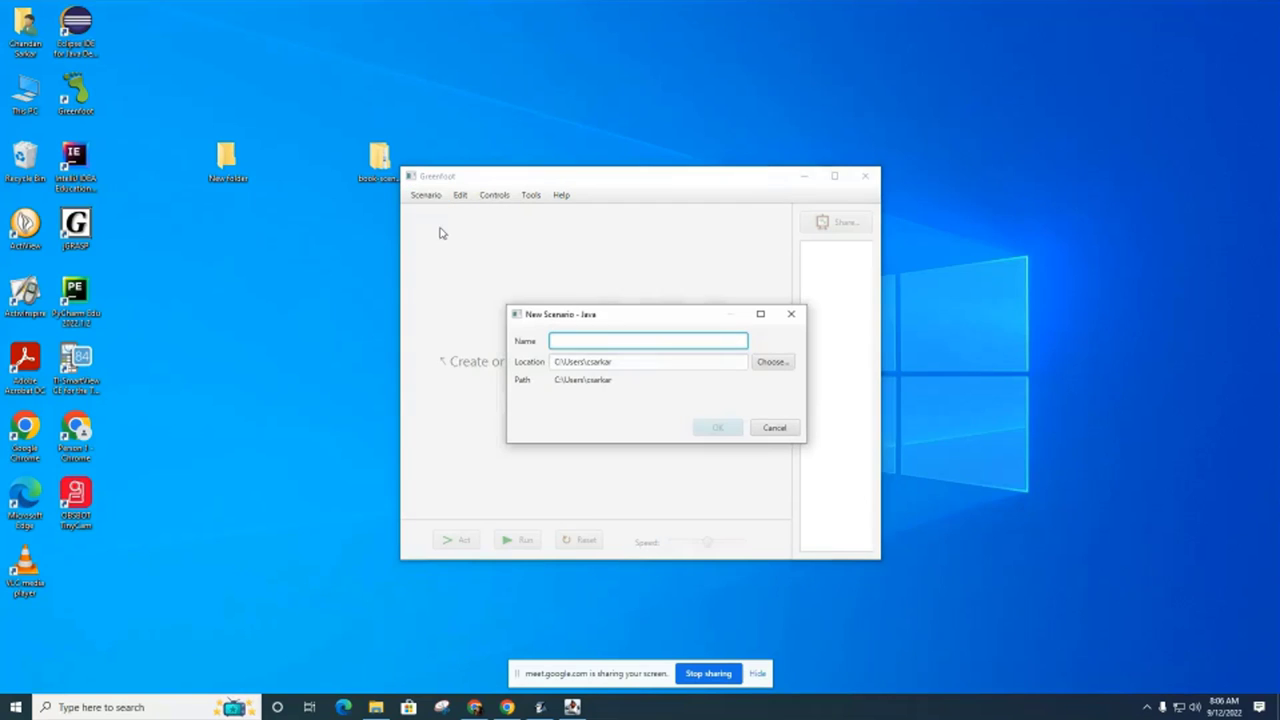
left_click(774, 366)
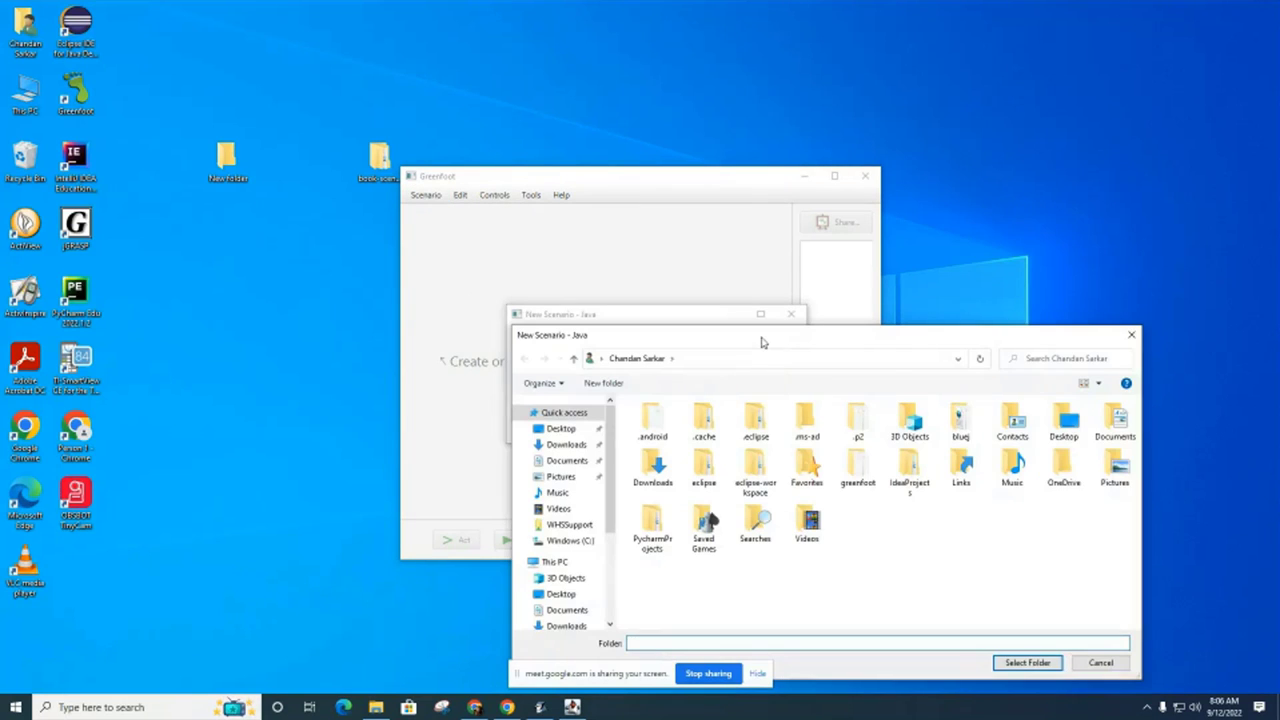
left_click_drag(760, 341, 660, 220)
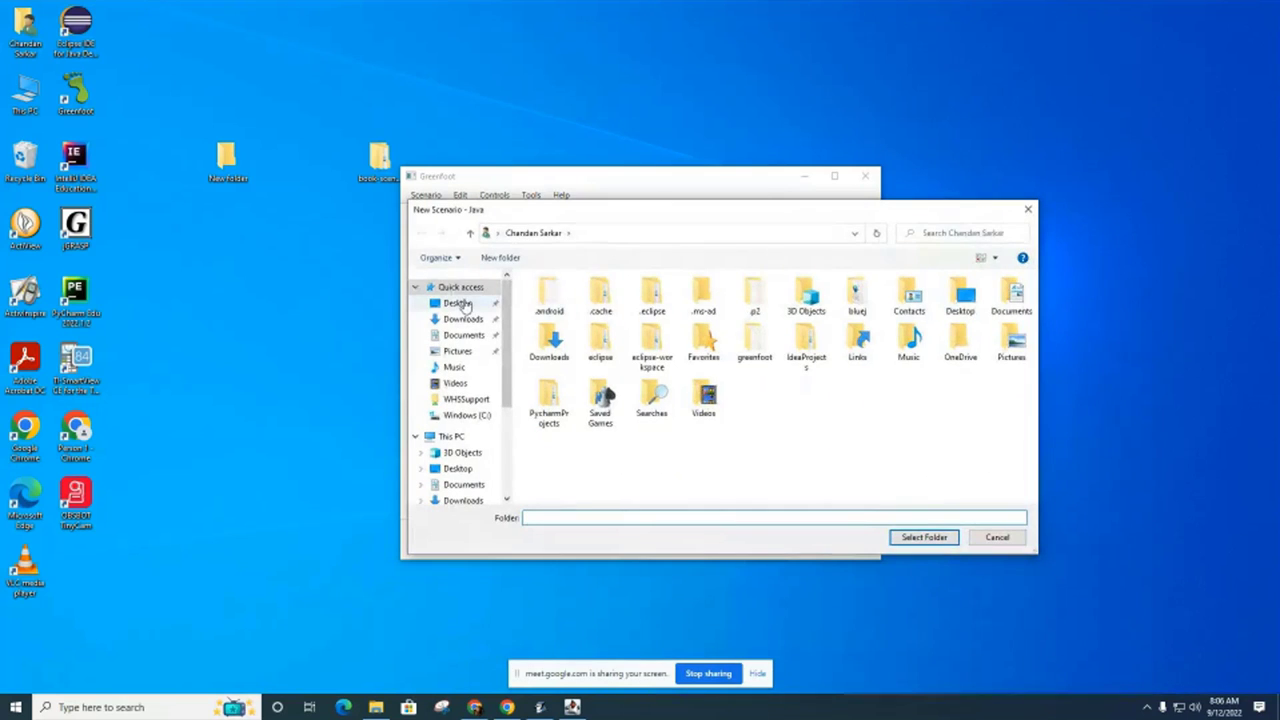
left_click(460, 304)
left_click(568, 300)
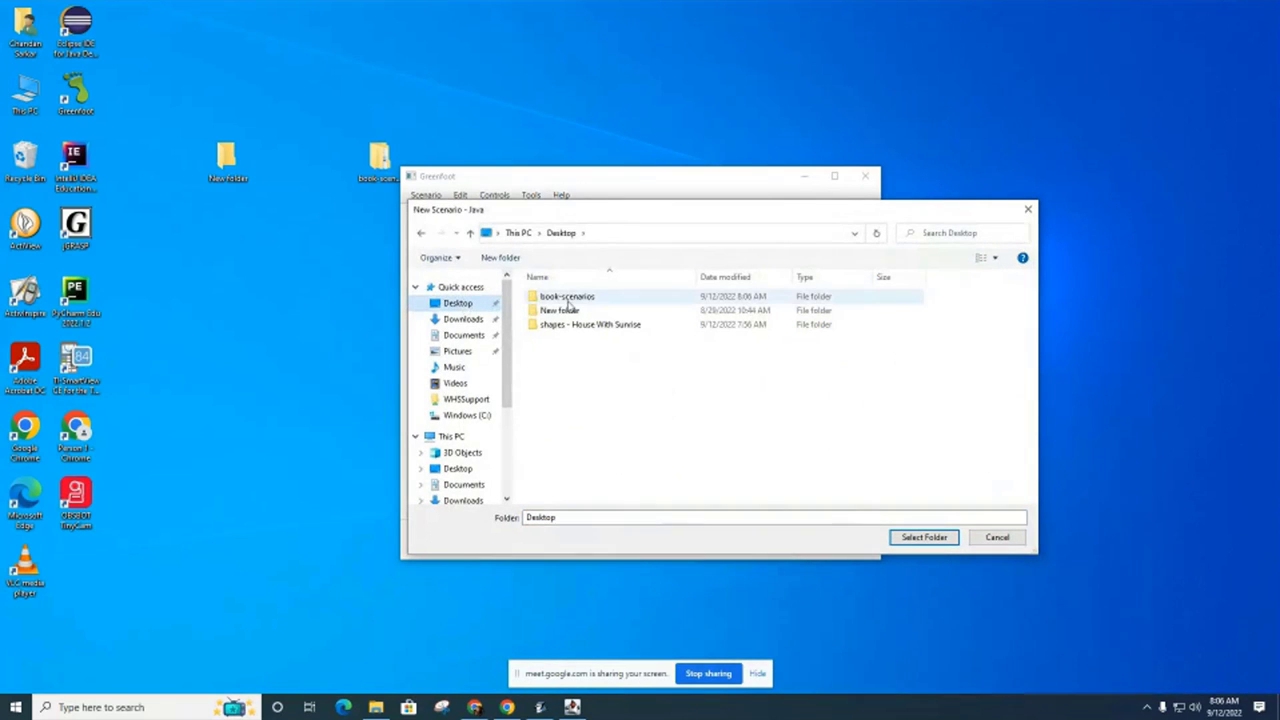
double_click(569, 300)
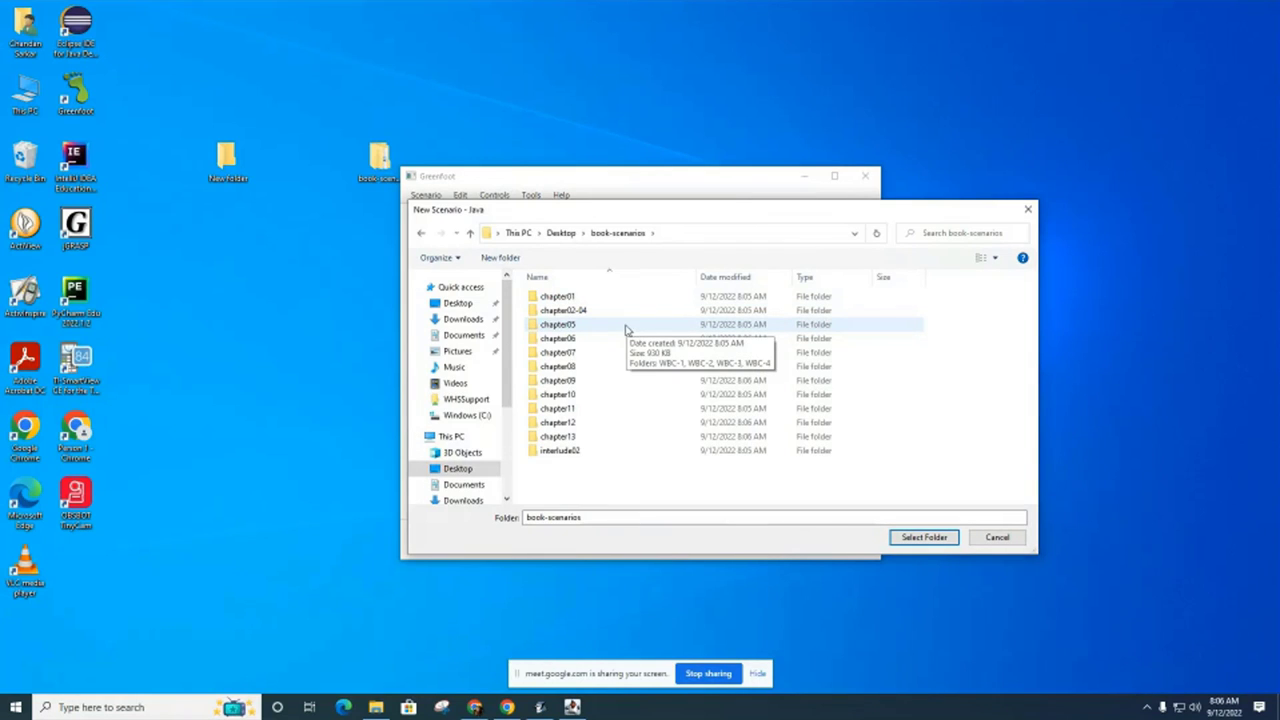
left_click(568, 298)
double_click(568, 298)
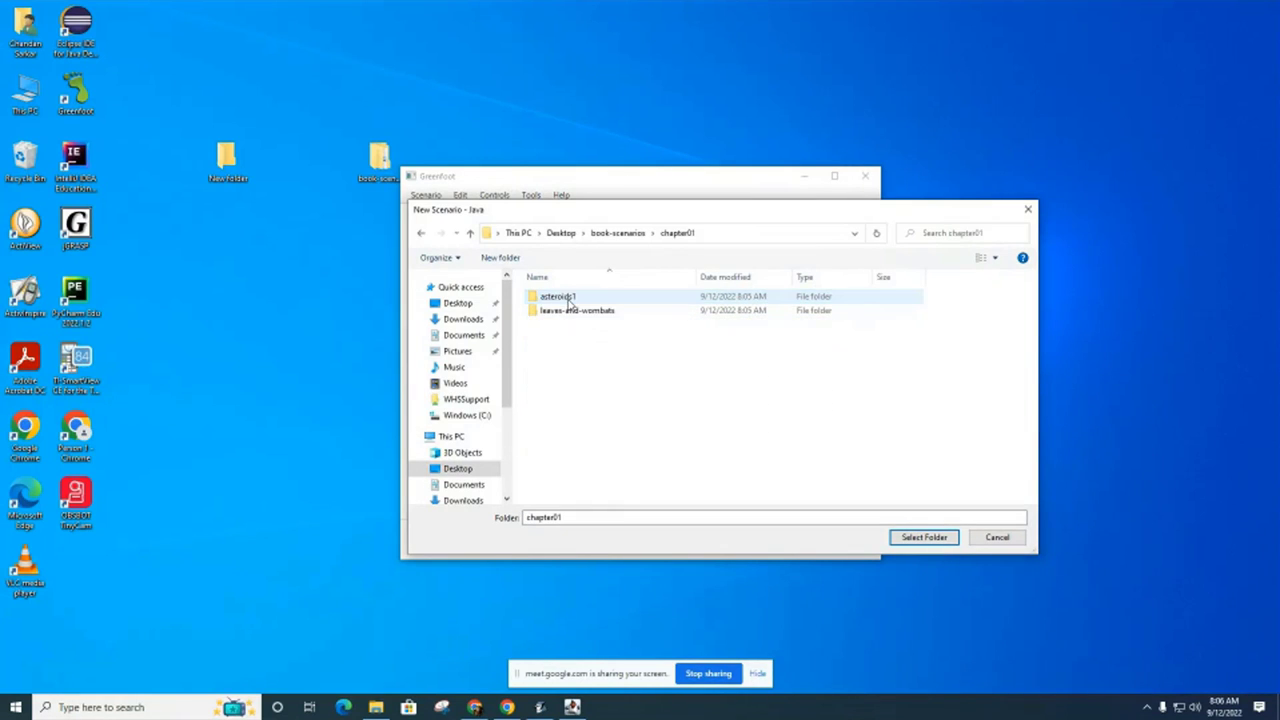
left_click(421, 233)
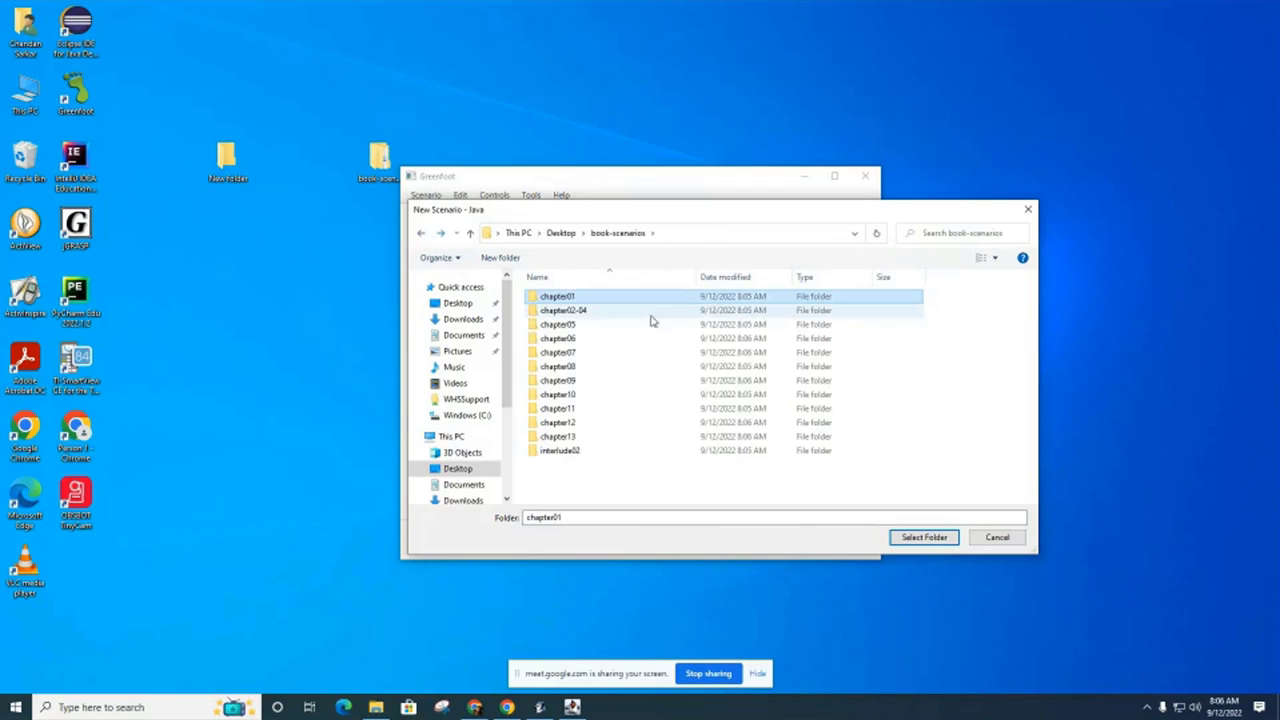
double_click(578, 311)
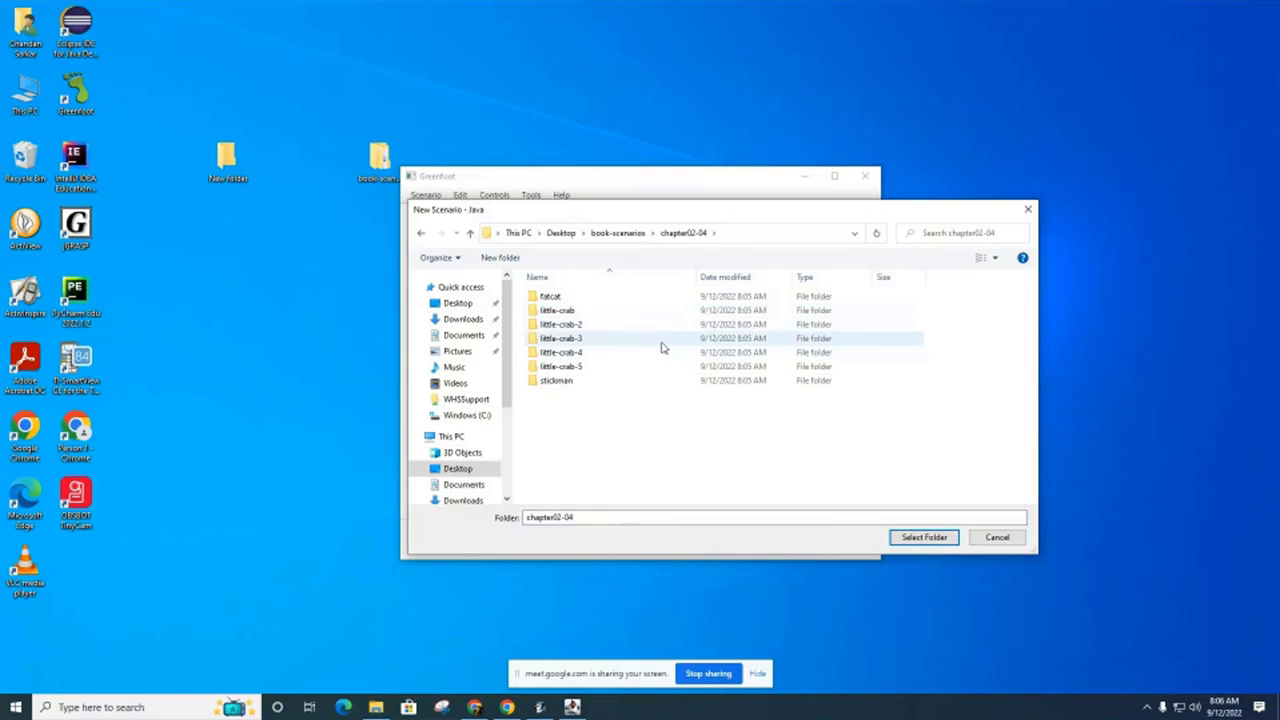
left_click(556, 311)
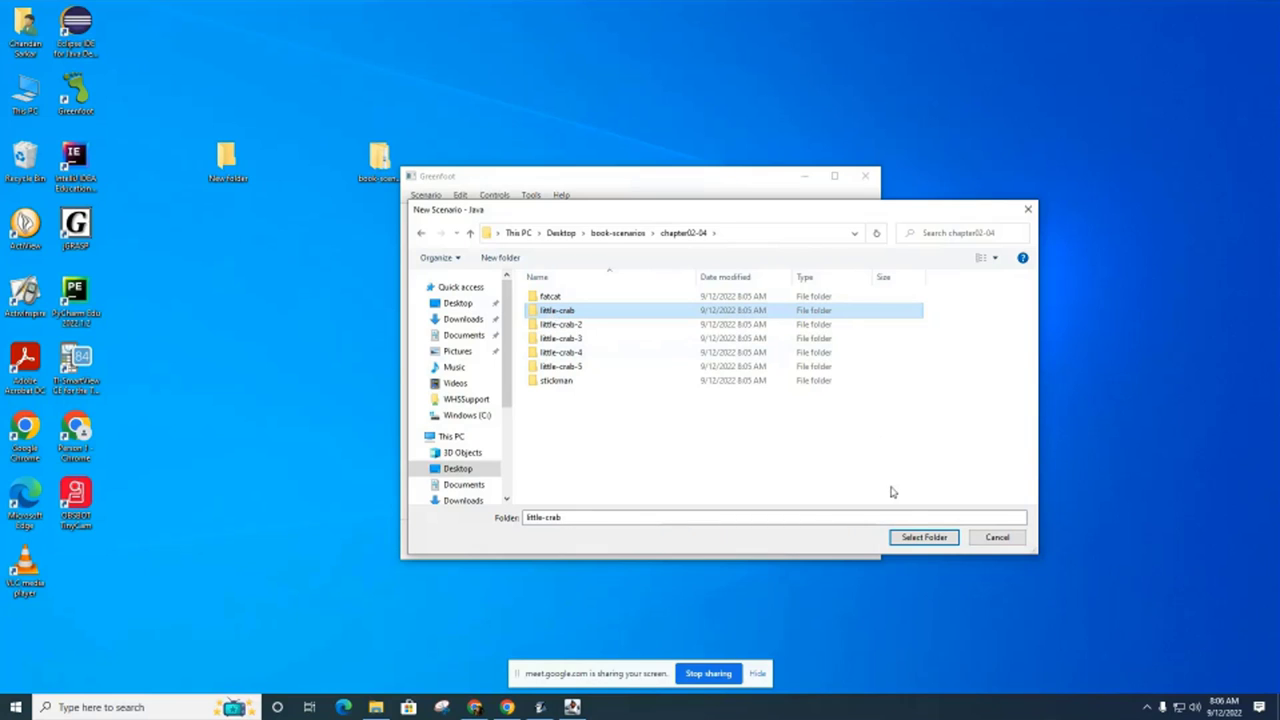
left_click(920, 539)
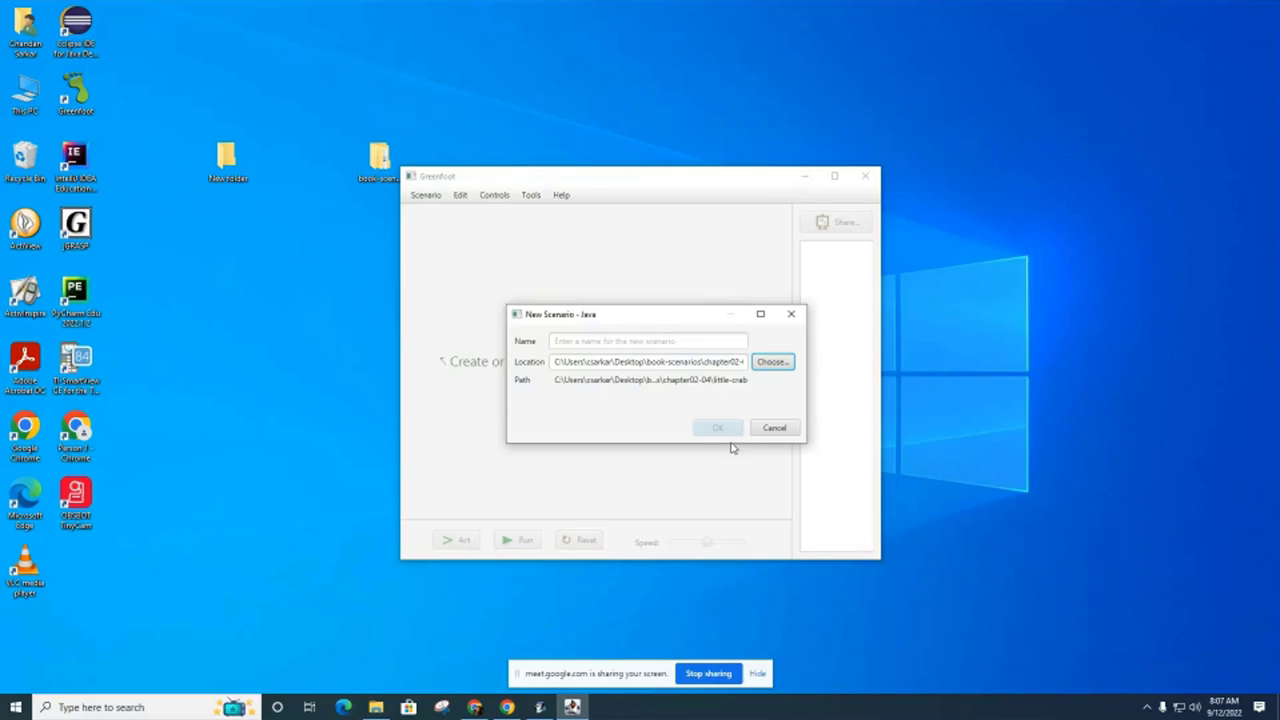
left_click(661, 343)
left_click(772, 429)
- Open the existing little-crab scenario from chapter02-04 in the desktop's book-scenarios folder and move its window toward the middle of the desktop
left_click(426, 197)
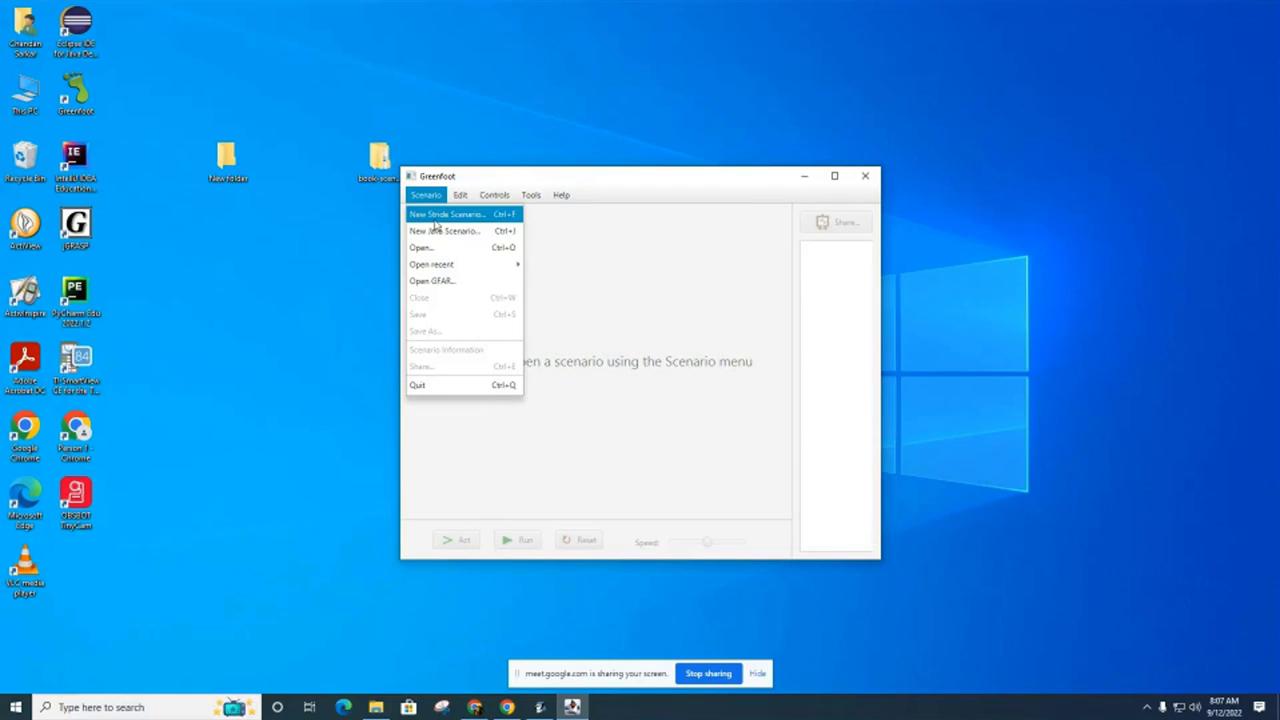
left_click(424, 249)
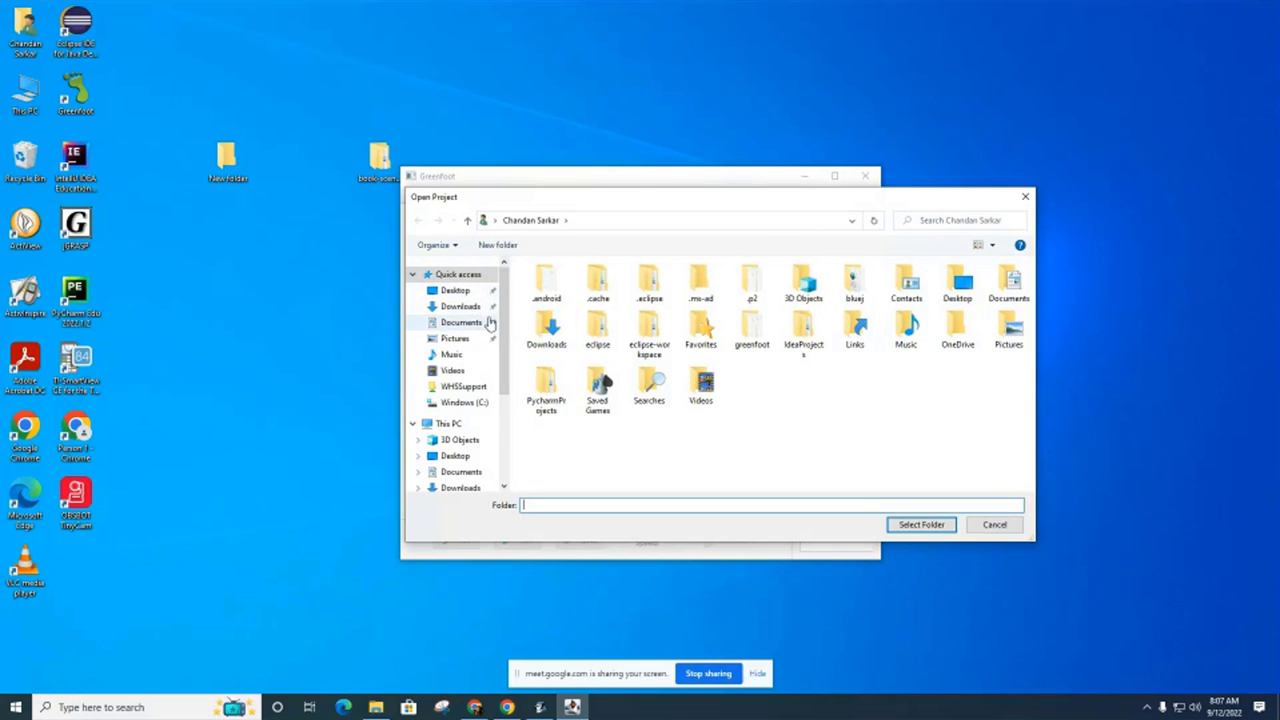
left_click(457, 294)
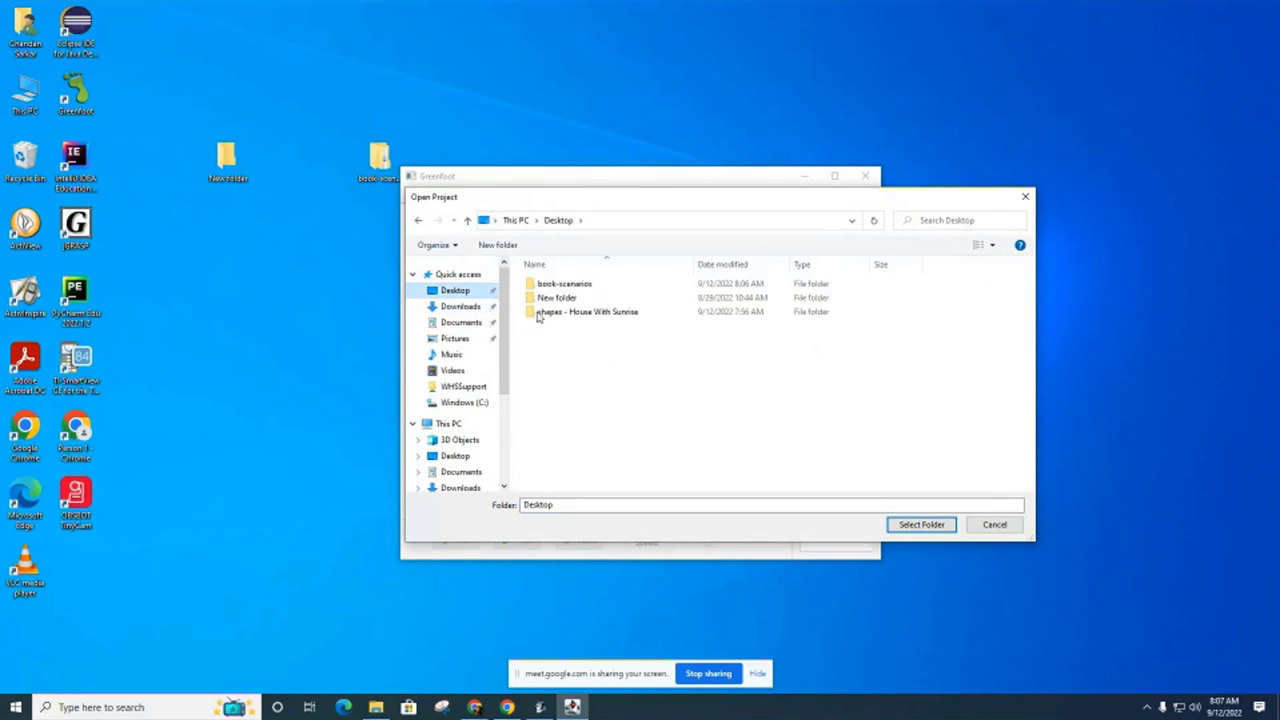
double_click(571, 288)
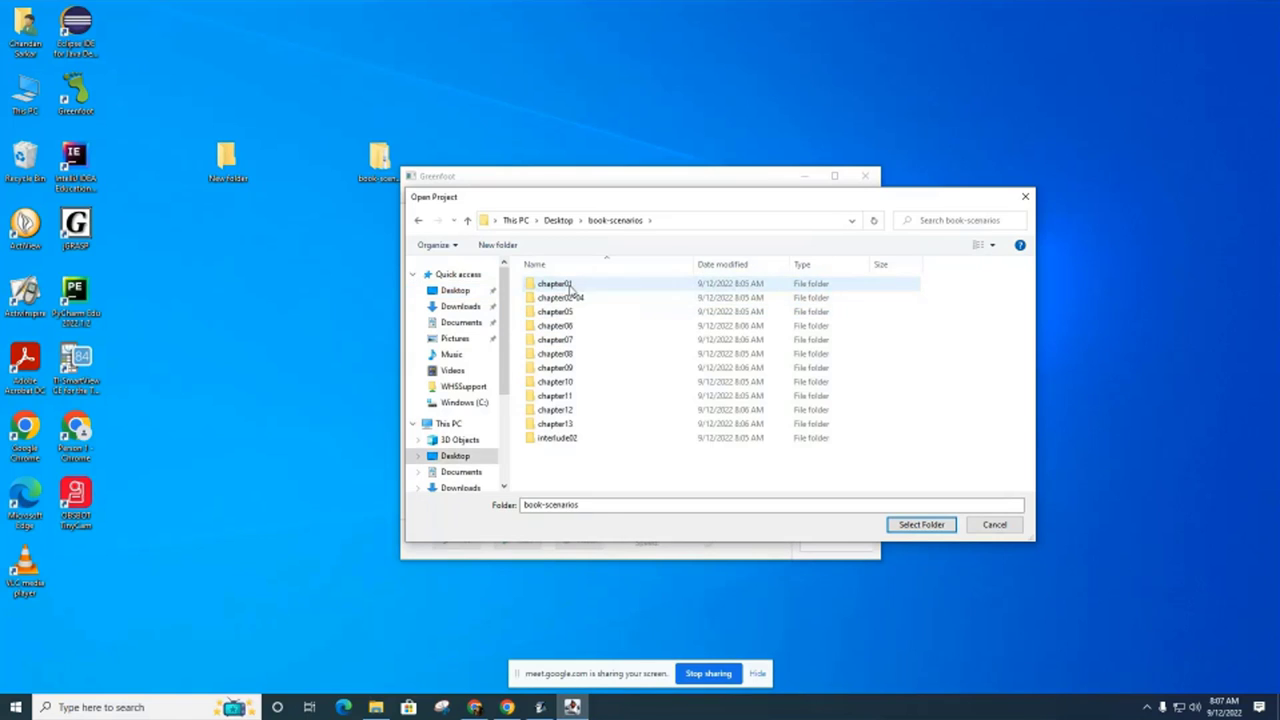
double_click(583, 302)
left_click(578, 299)
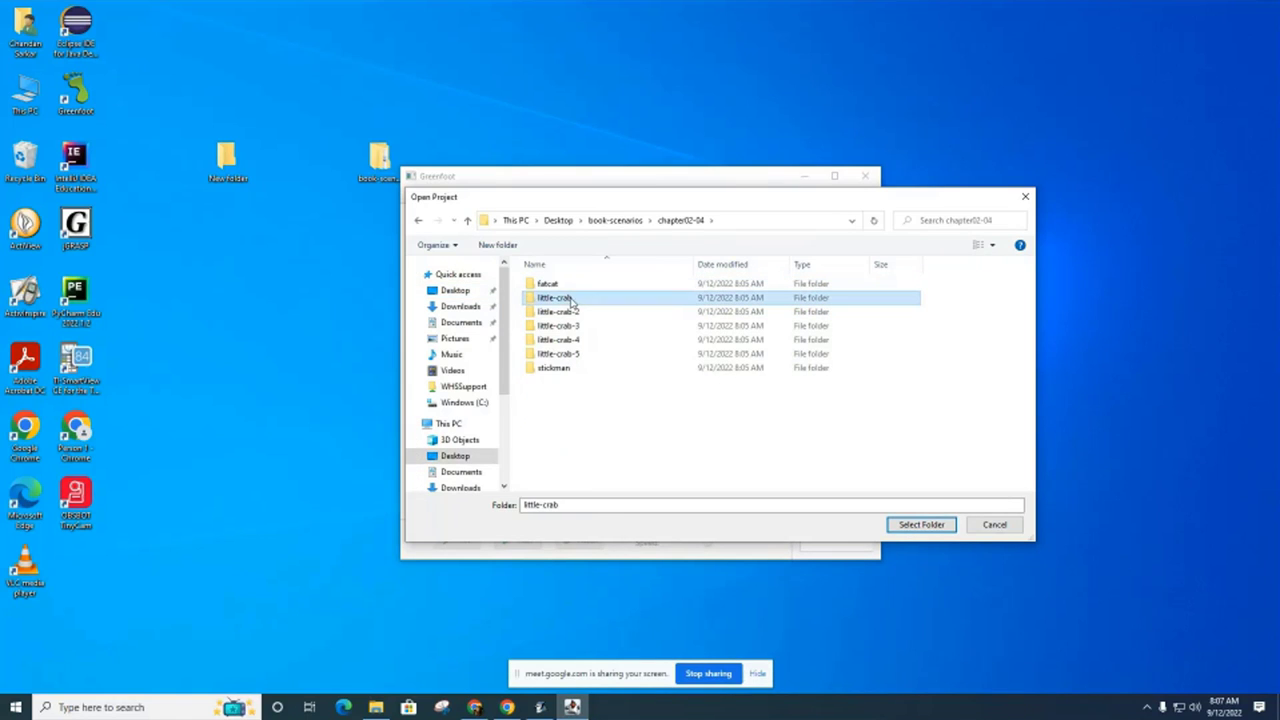
left_click(903, 524)
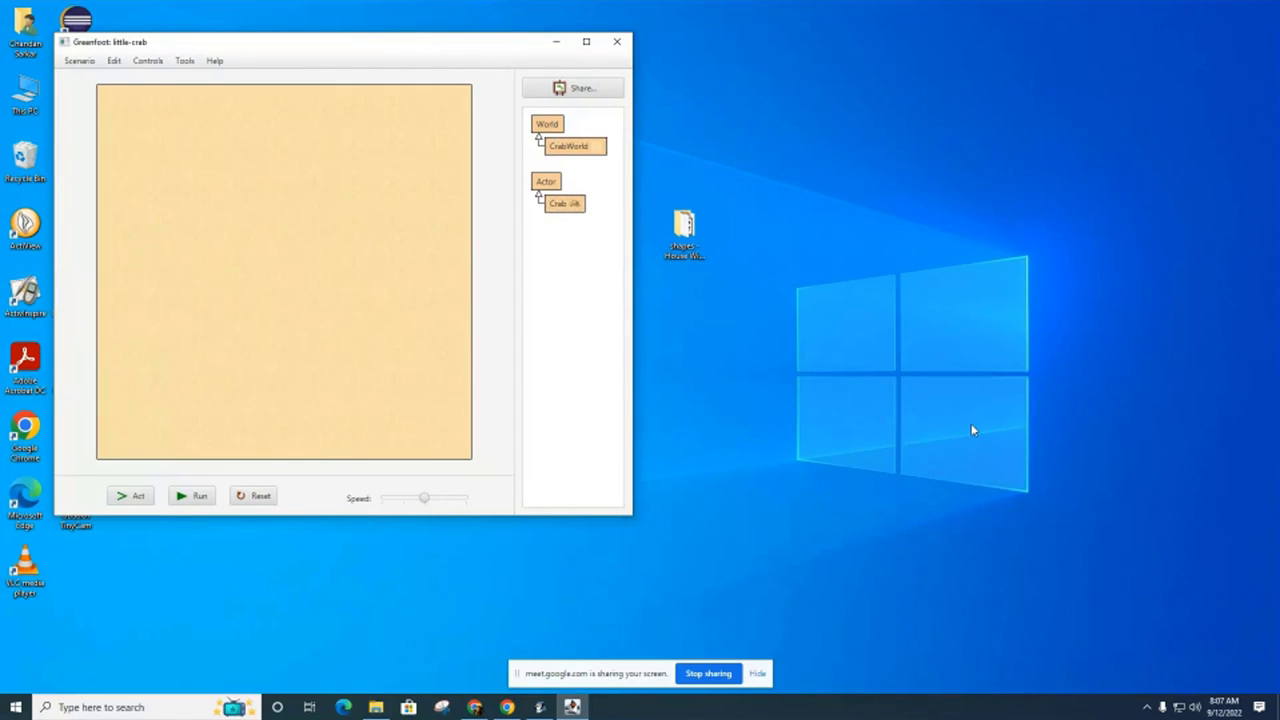
left_click_drag(430, 50, 714, 92)
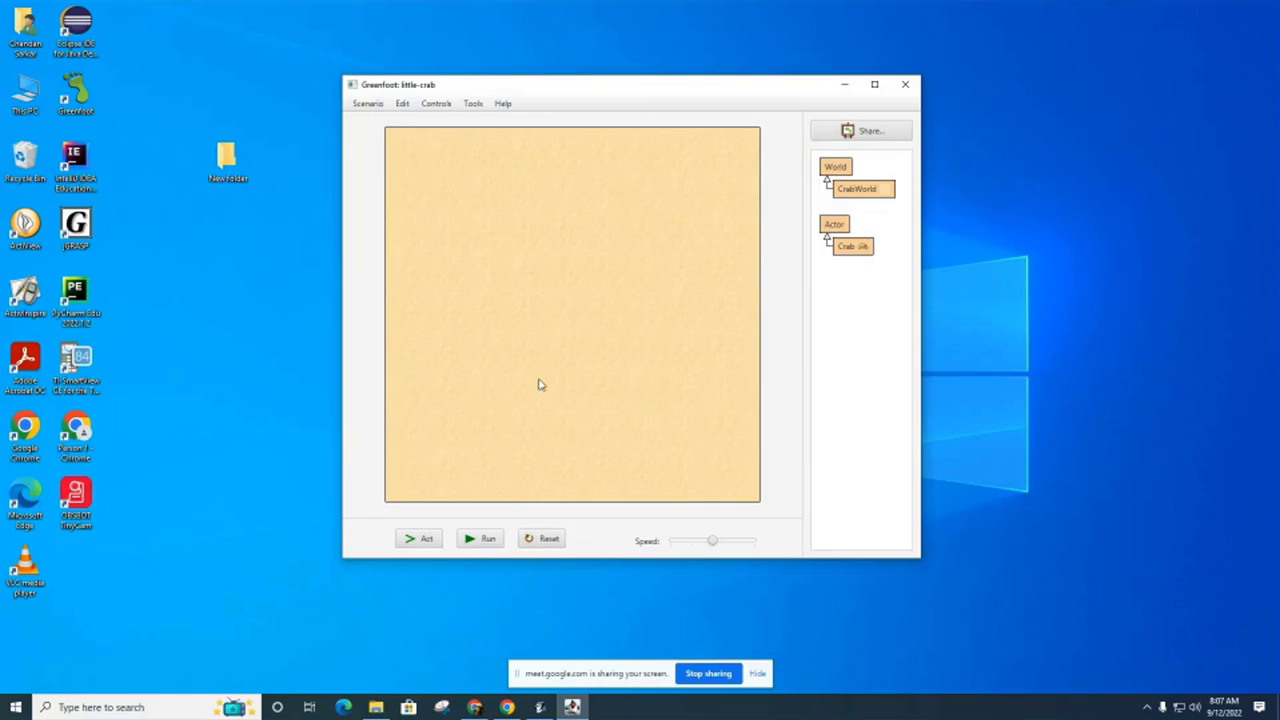
- Test-run the scenario with a new Crab placed just above the middle of the world, and reset it
left_click(856, 250)
right_click(856, 250)
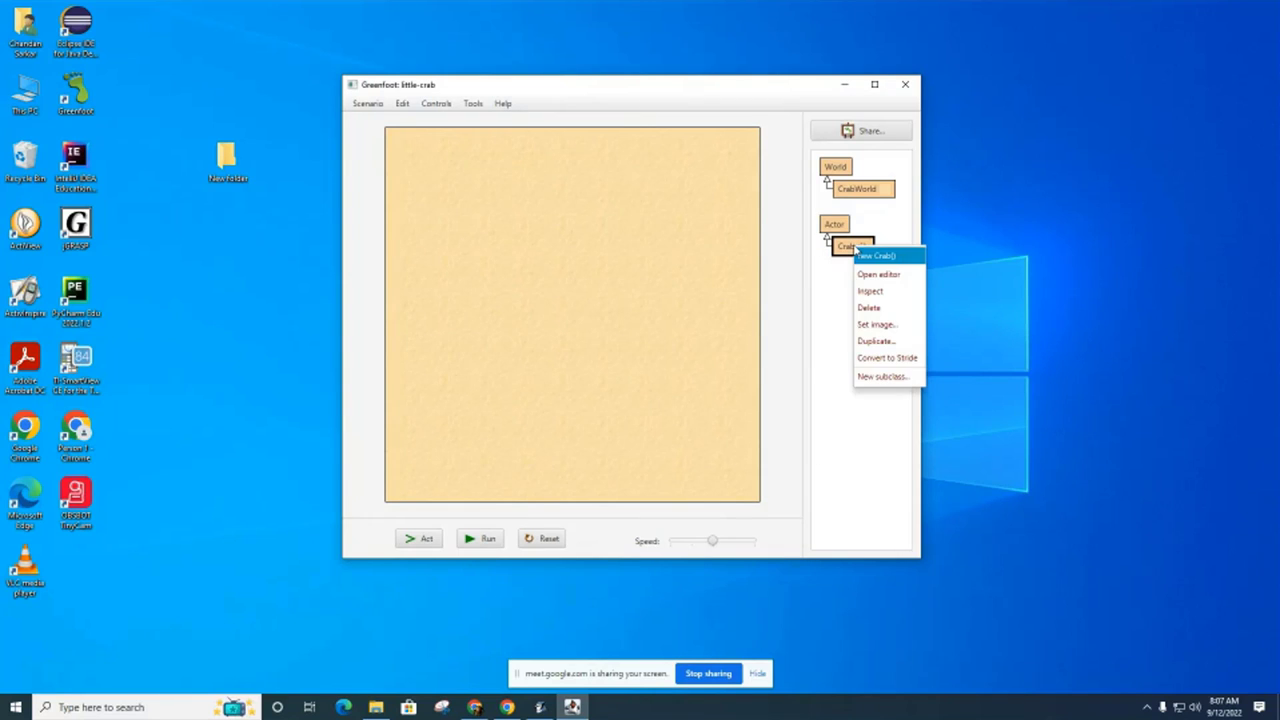
left_click(878, 257)
left_click(570, 281)
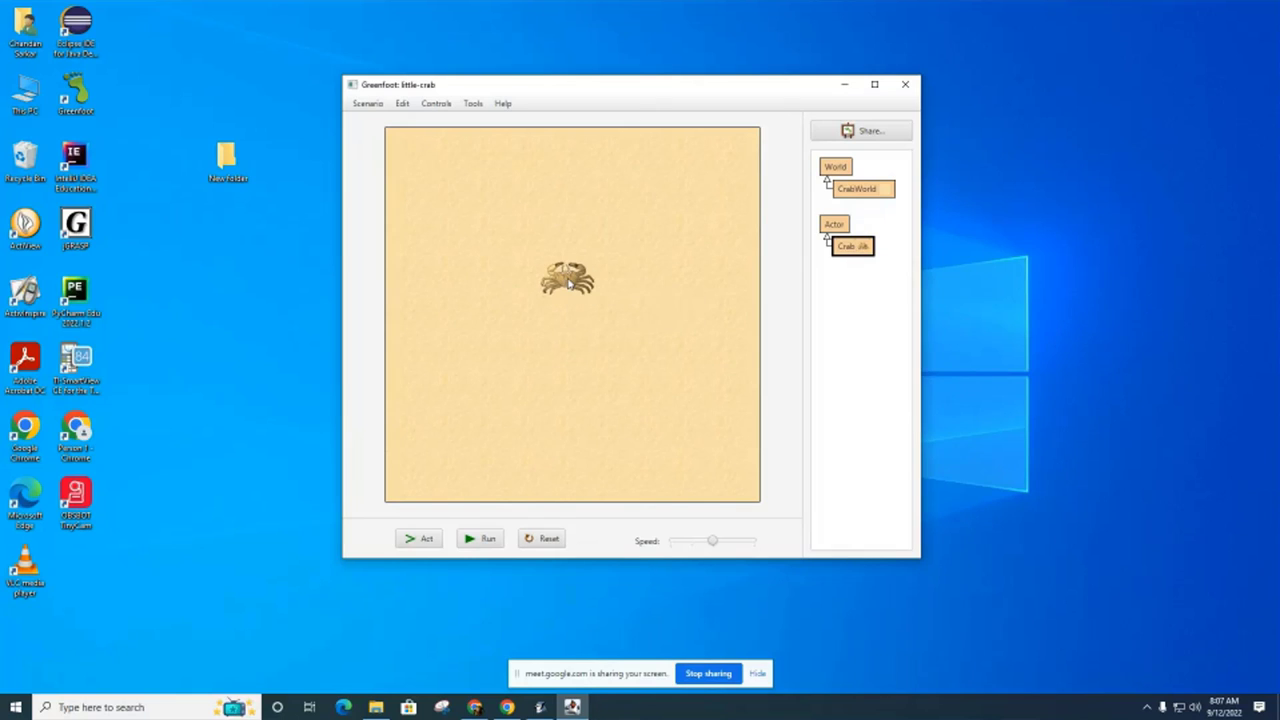
left_click(500, 542)
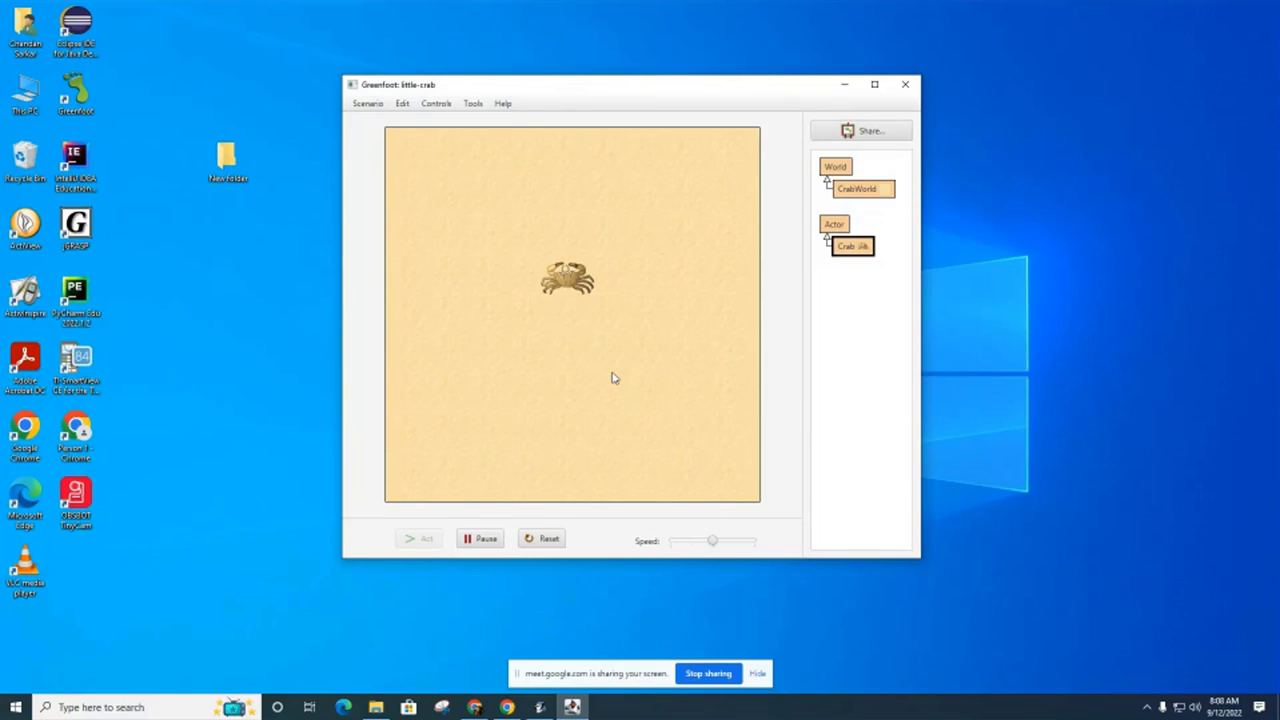
left_click(533, 540)
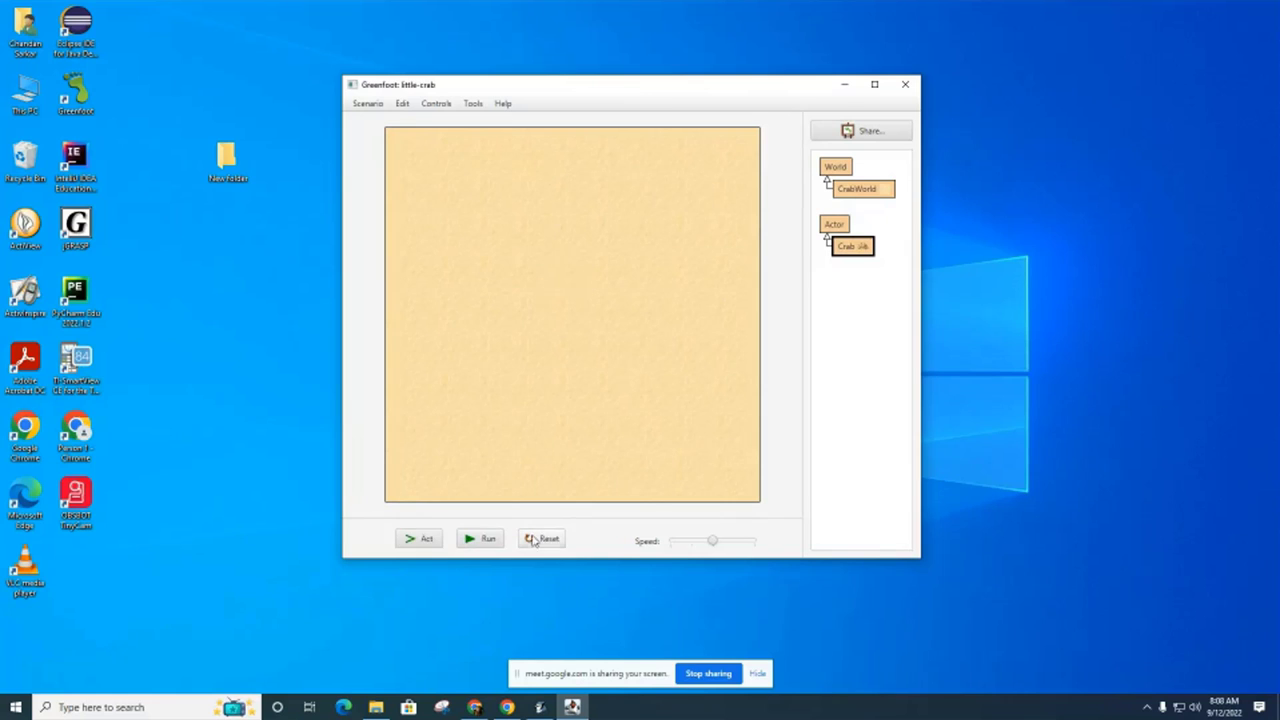
- View the Crab class source code beside the scenario's class diagram and close the editor
double_click(852, 250)
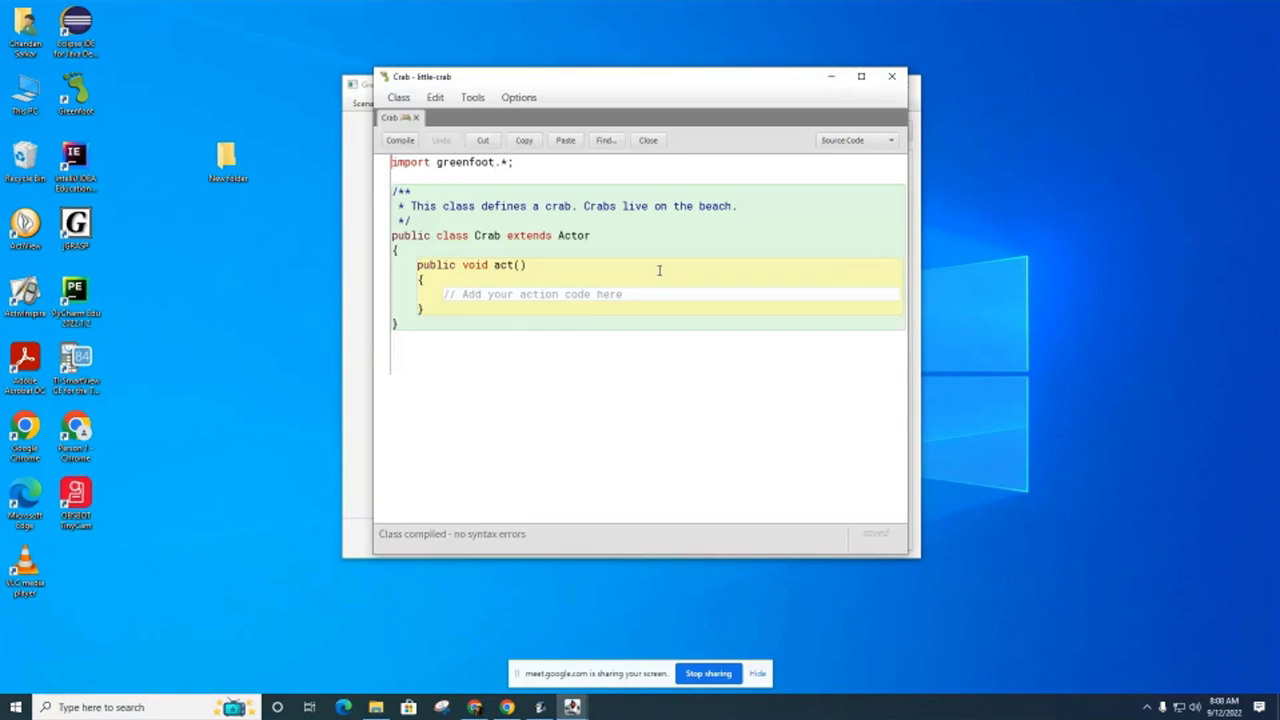
left_click_drag(677, 85, 462, 147)
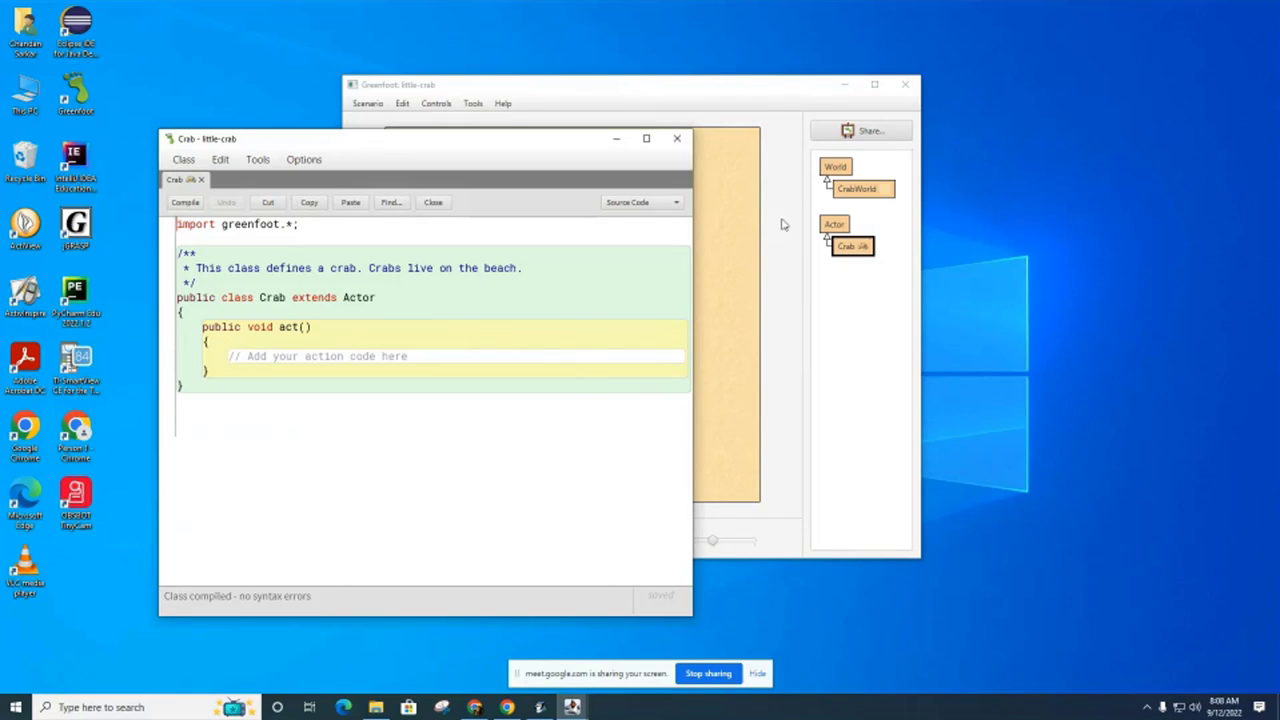
left_click(677, 138)
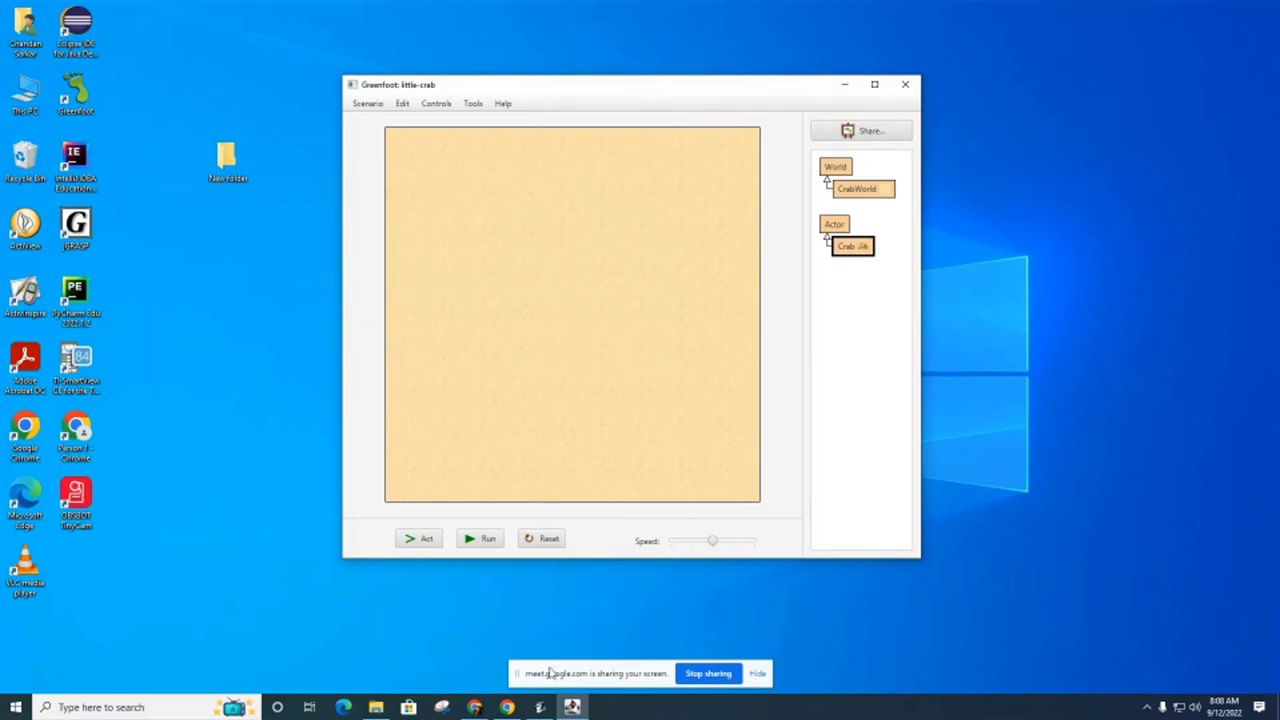
- Switch to Chrome and review the Crab Lab assignment and the lab videos on the CSA - 2. Using Objects page
left_click(474, 707)
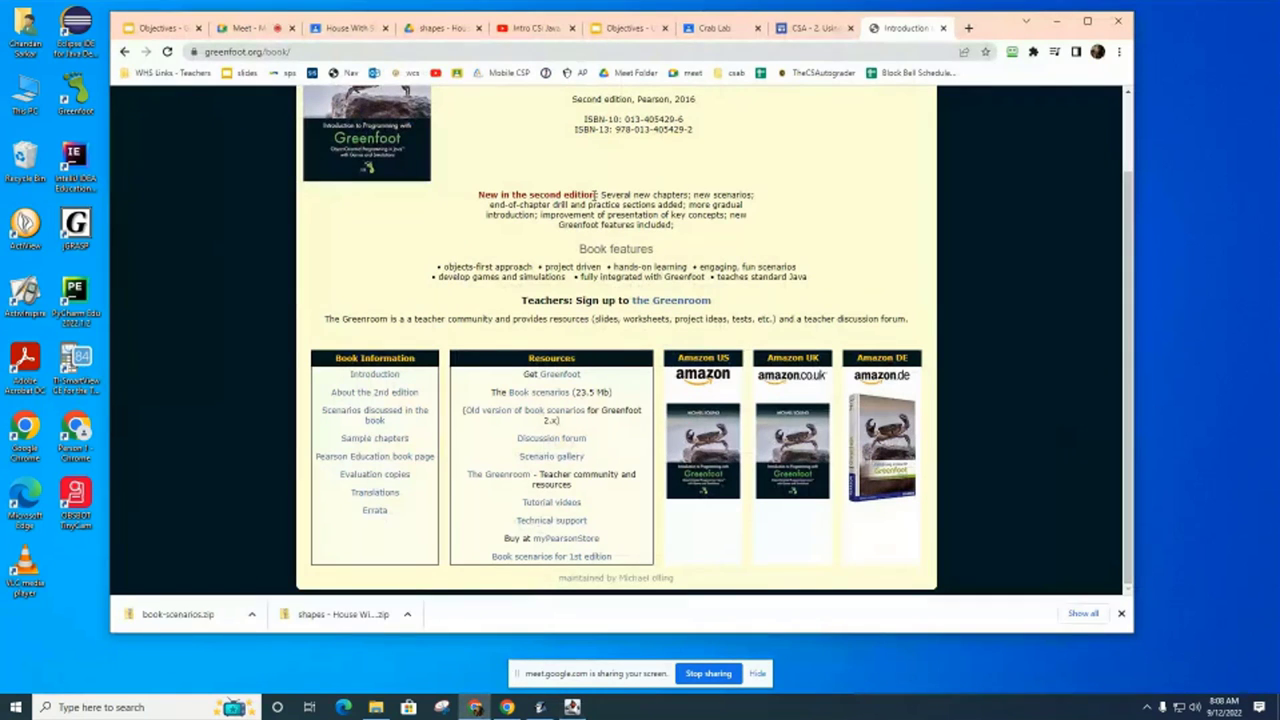
left_click(348, 30)
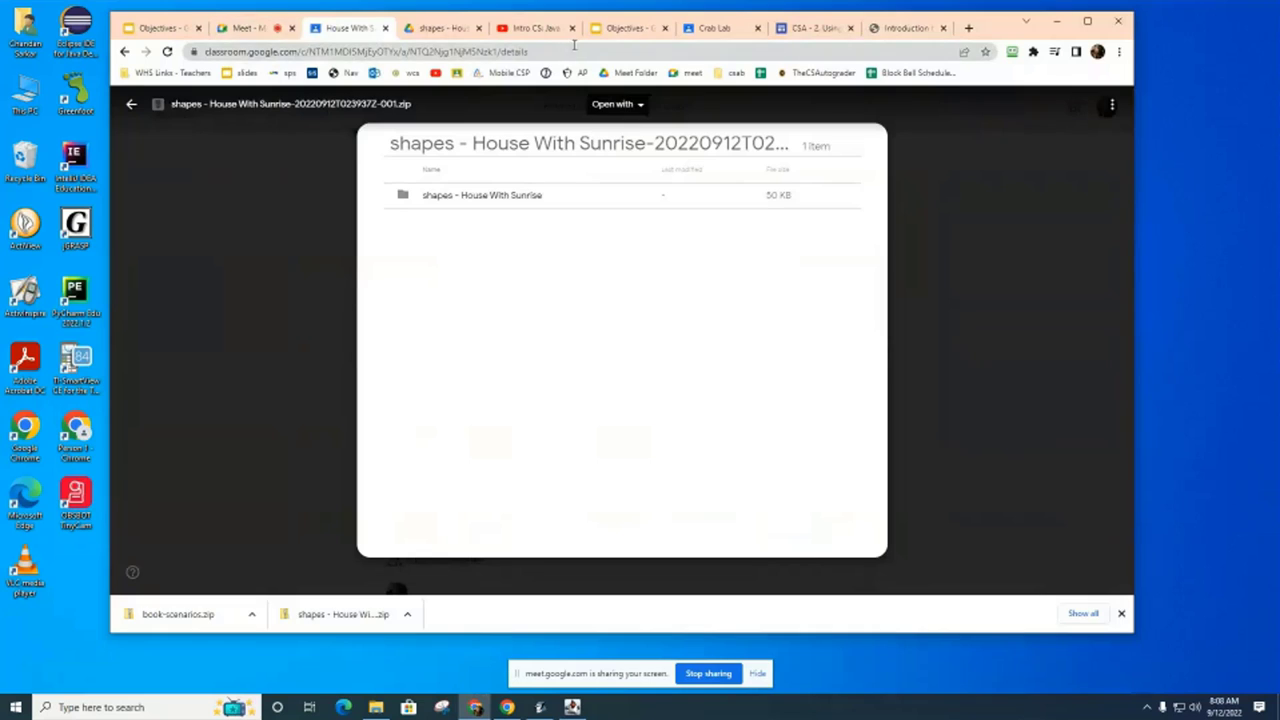
left_click(736, 34)
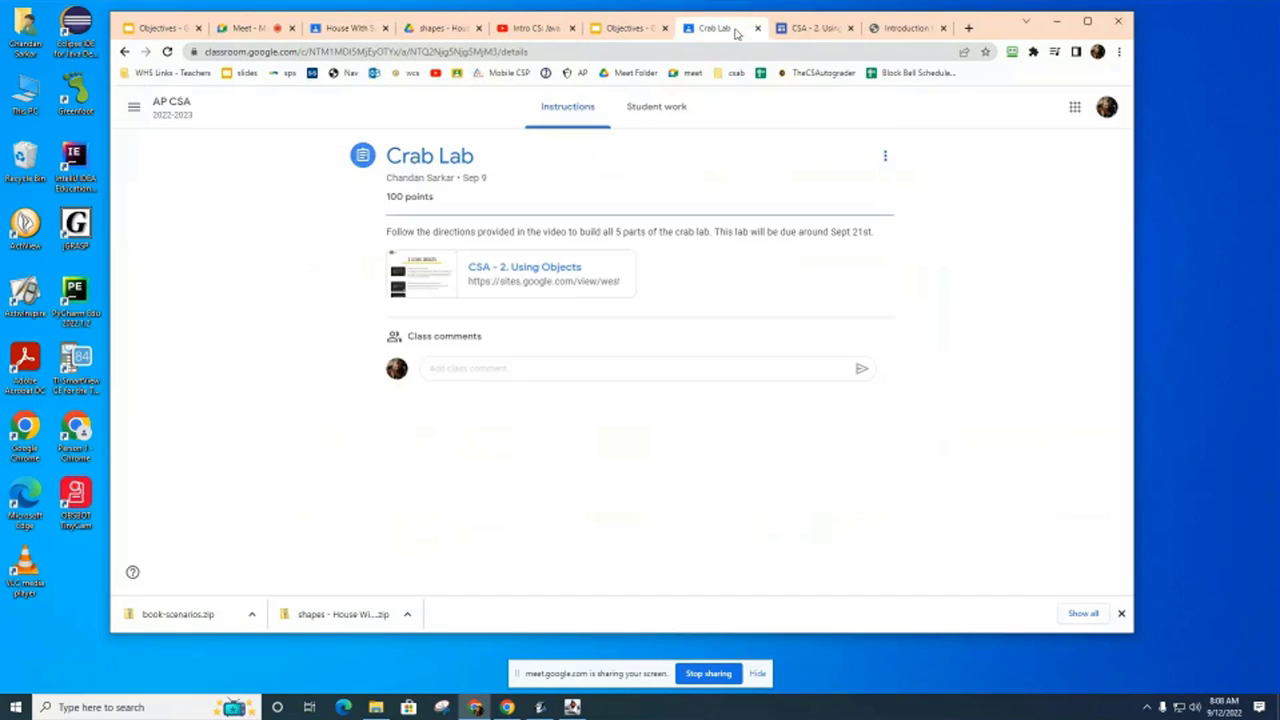
left_click(796, 32)
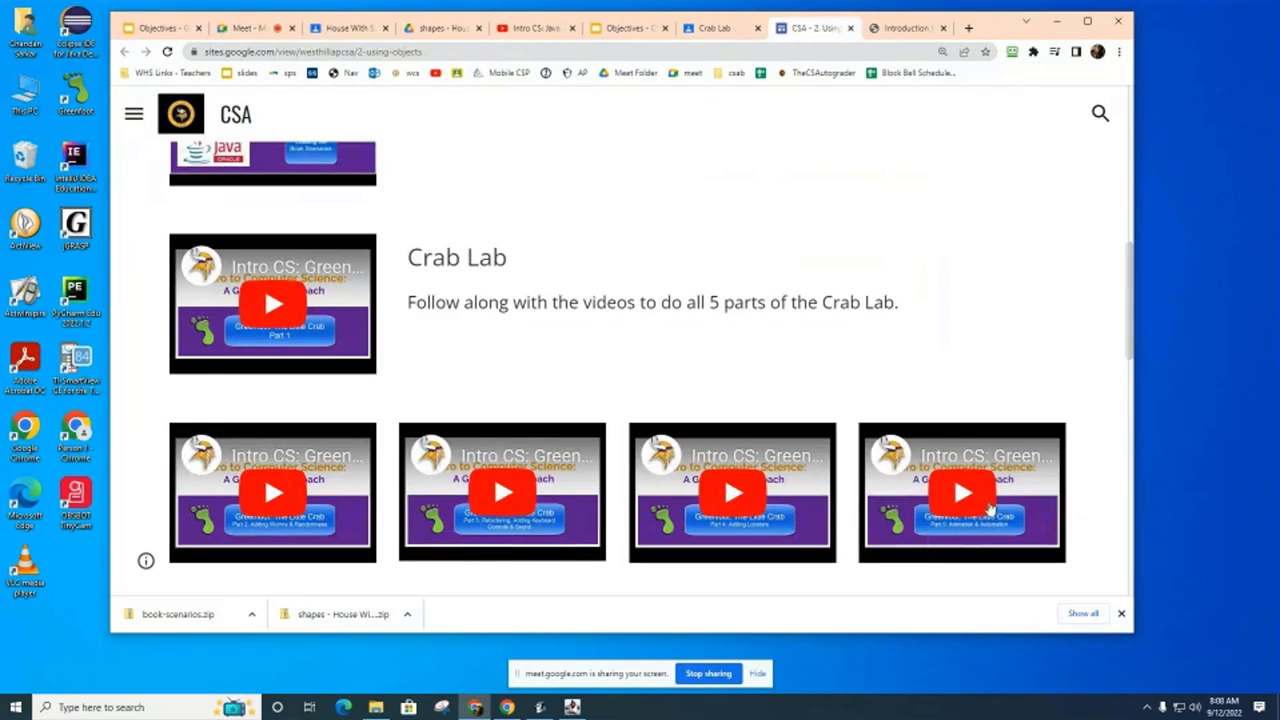